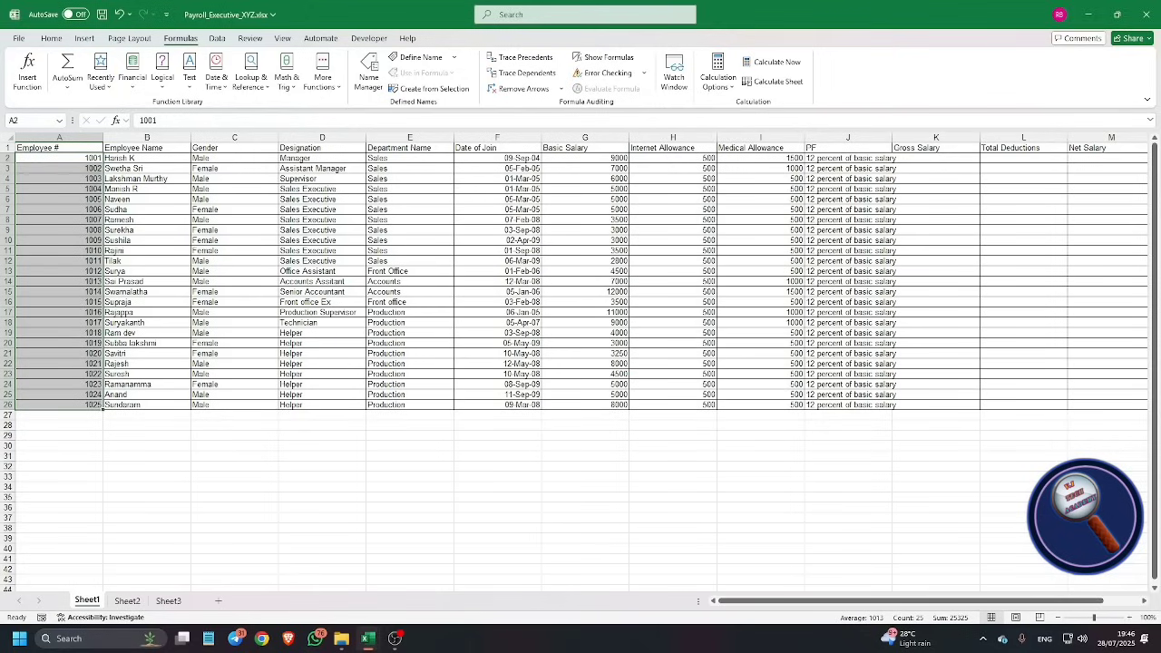
# Step: Review the column headers on Sheet1 from Employee # to Department Name, and the ID and Name cells on Sheet2
pyautogui.click(59, 148)
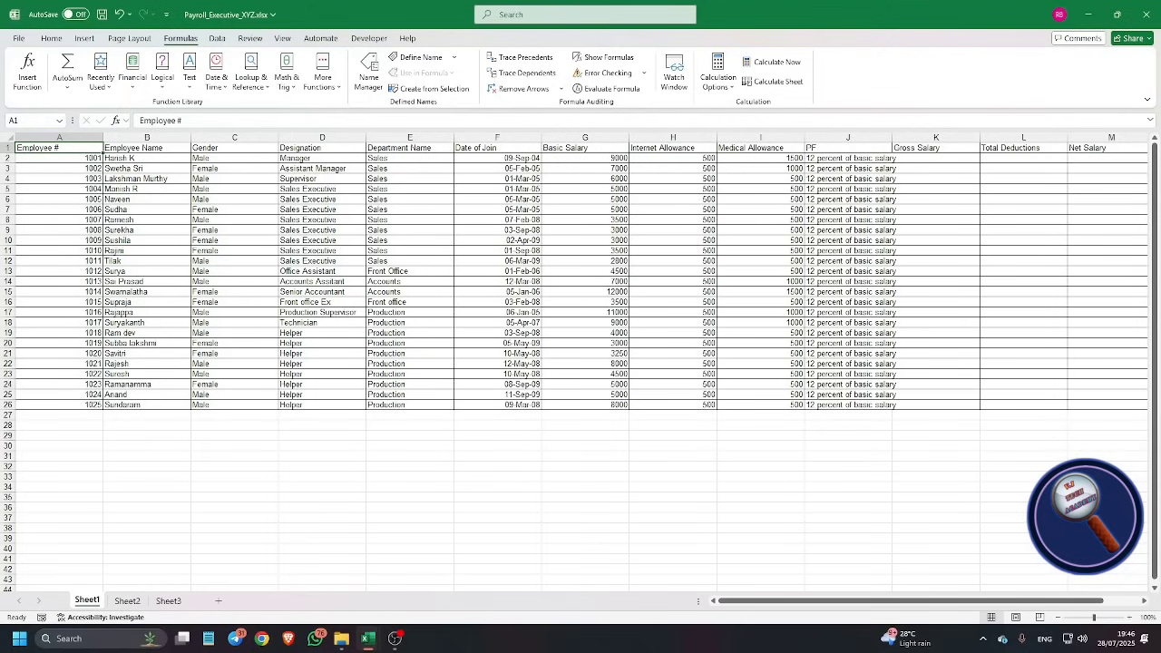
pyautogui.click(147, 148)
pyautogui.click(234, 148)
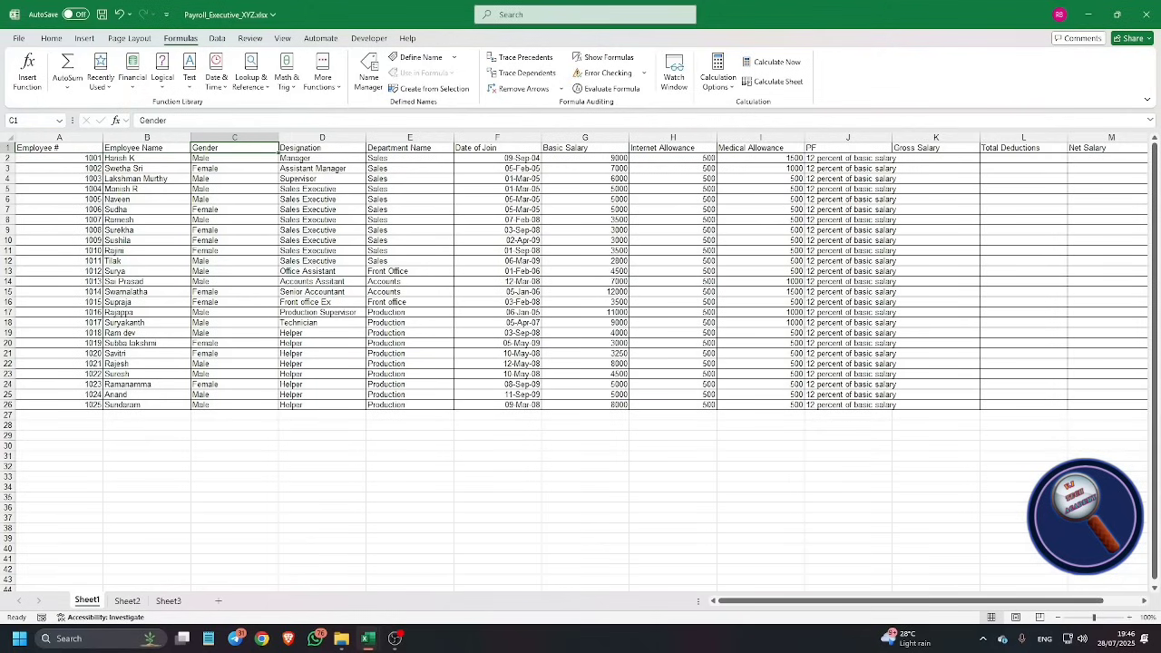
pyautogui.click(323, 148)
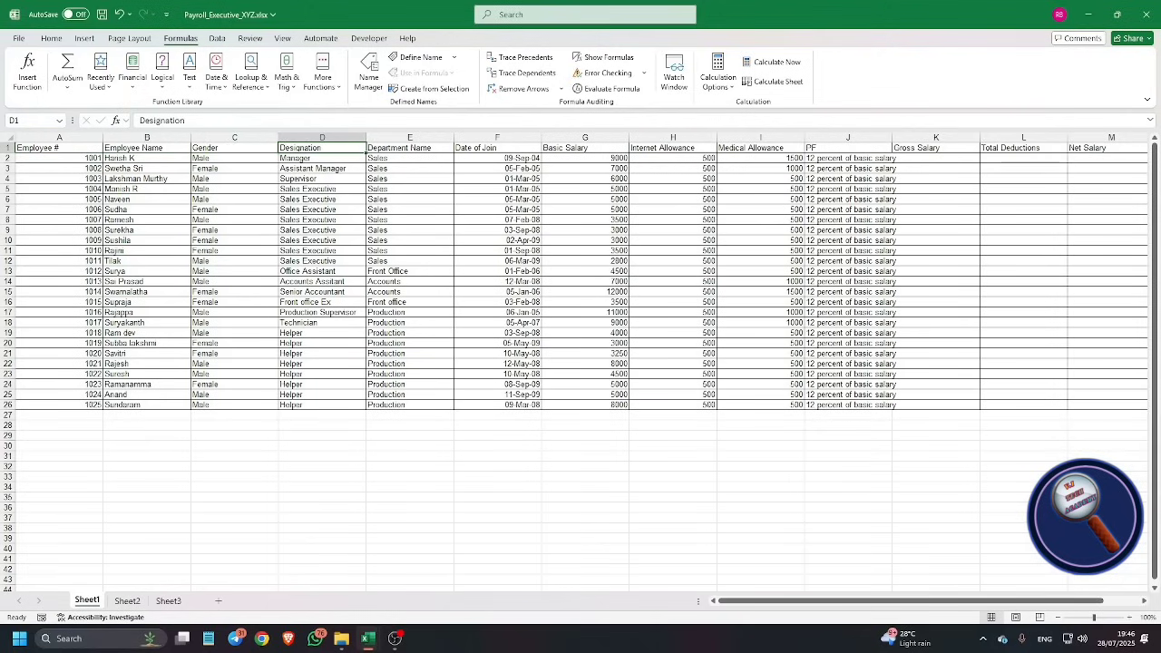
pyautogui.click(410, 148)
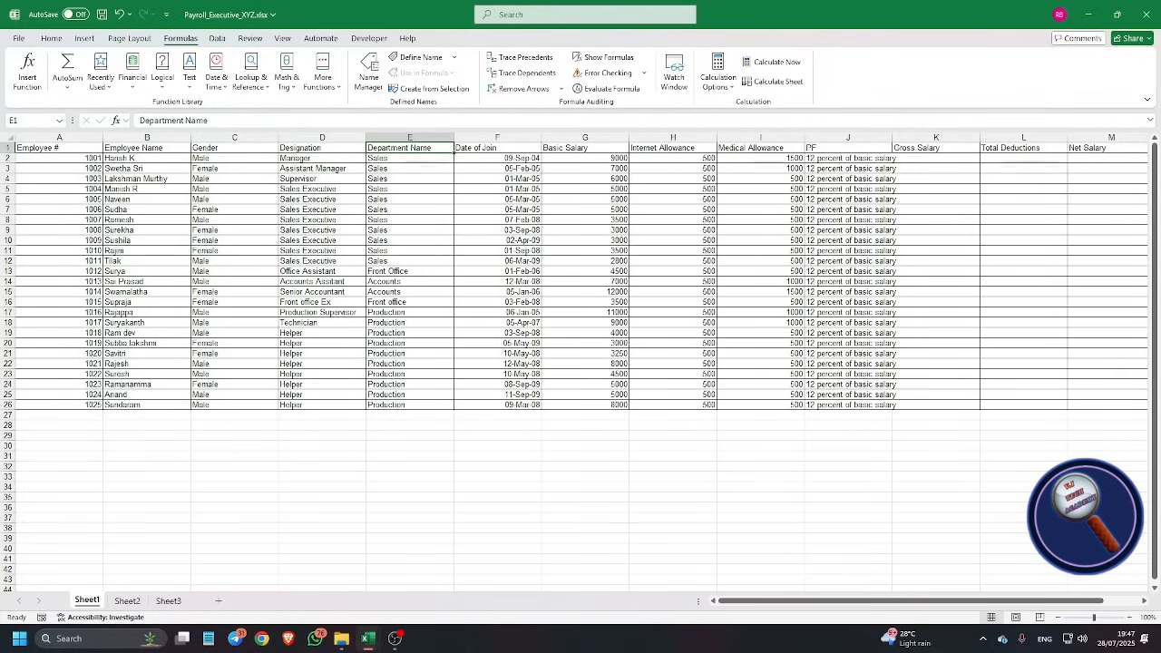
pyautogui.click(127, 601)
pyautogui.click(34, 147)
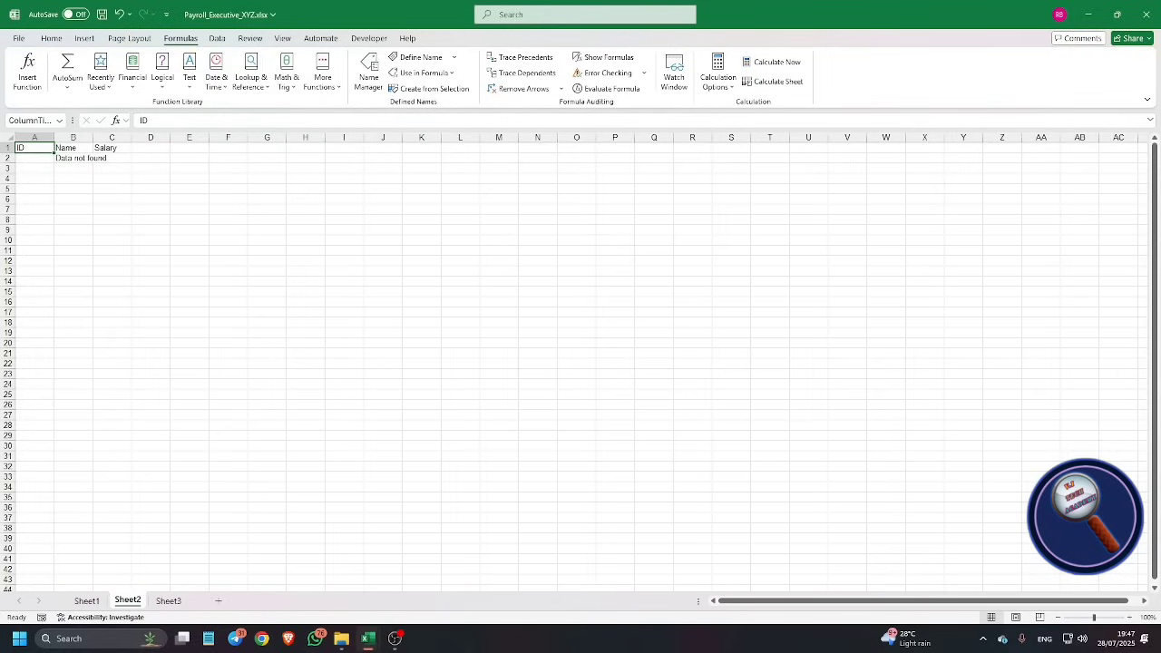
pyautogui.press('Right')
pyautogui.press('Down')
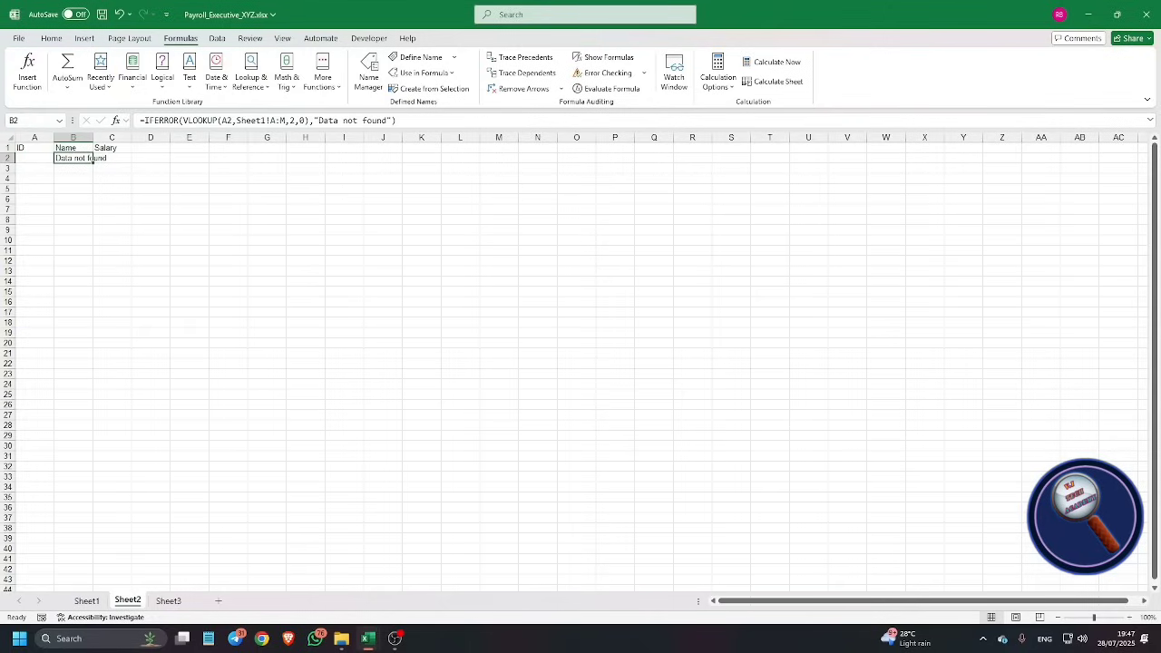
pyautogui.press('Up')
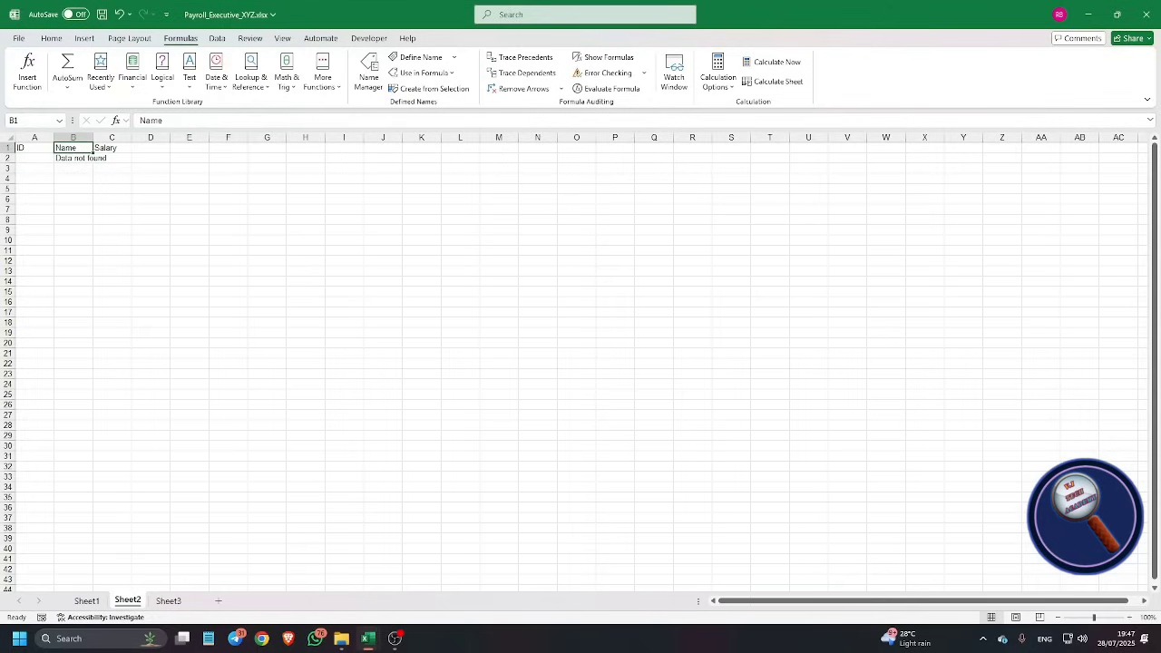
pyautogui.press('Left')
pyautogui.press('Down')
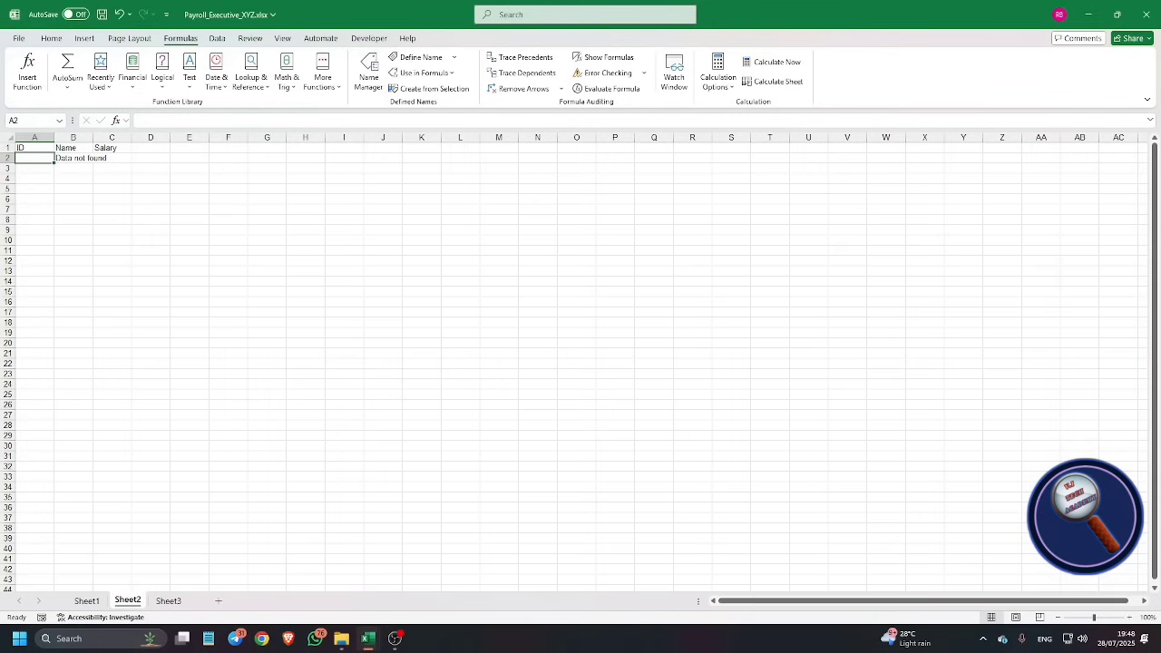
# Step: Select the employee numbers in A2:A26 on Sheet1
pyautogui.hotkey('ctrl', 'pageup')
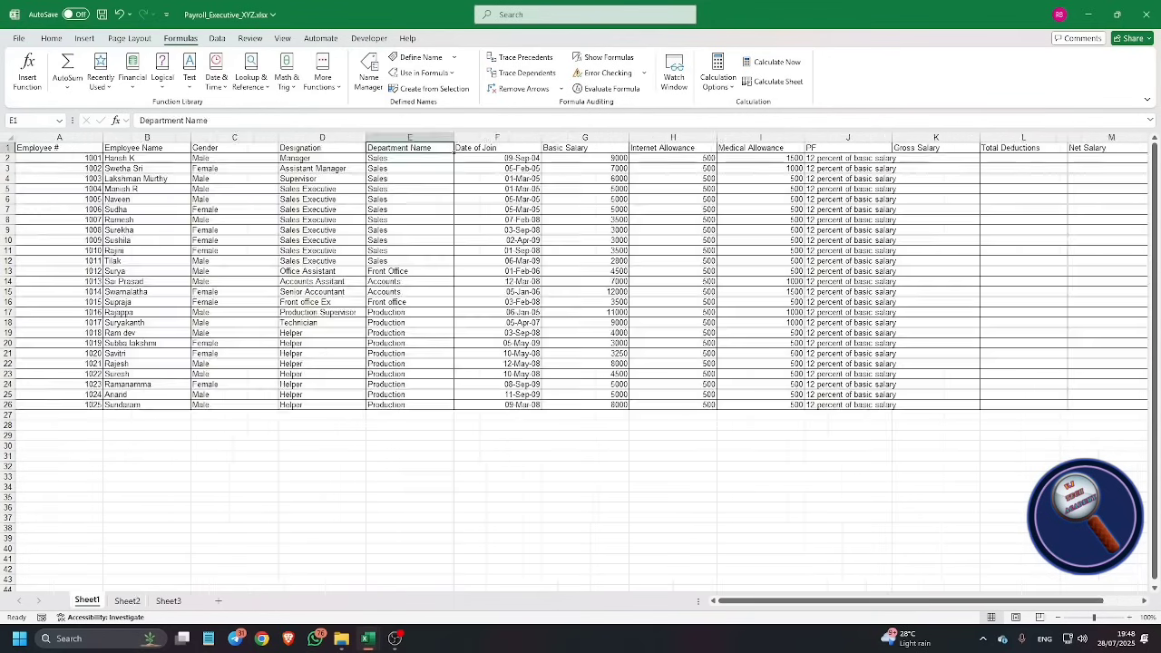
pyautogui.press('Left')
pyautogui.press('Home')
pyautogui.press('Down')
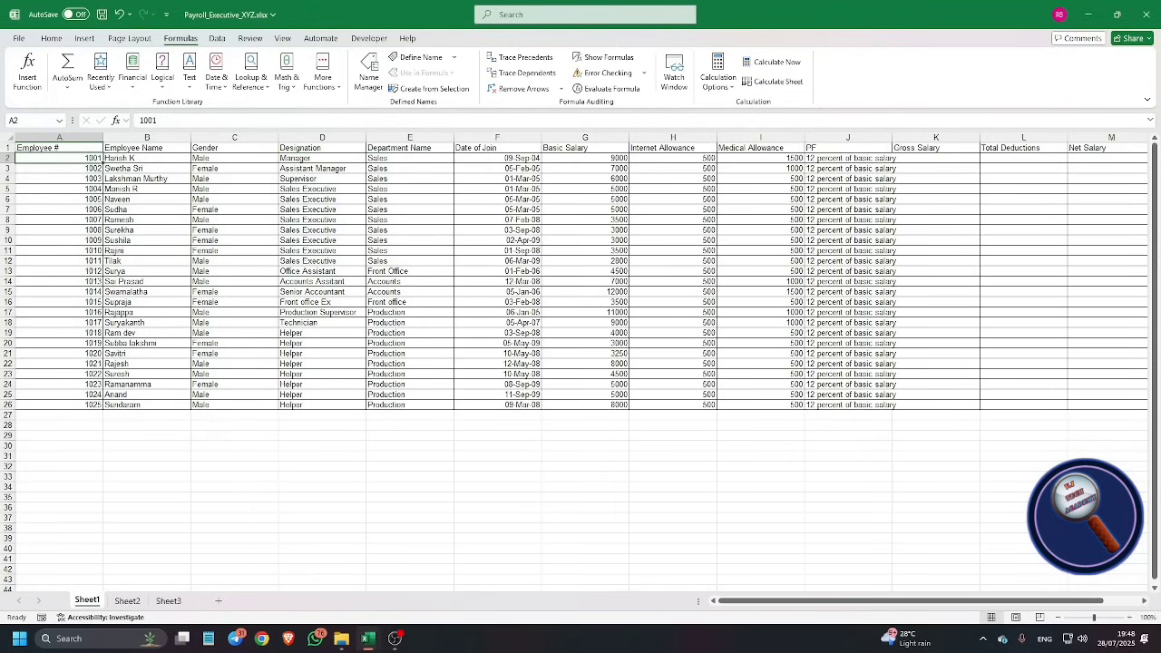
pyautogui.hotkey('ctrl', 'shift', 'Down')
pyautogui.hotkey('ctrl', 'q')
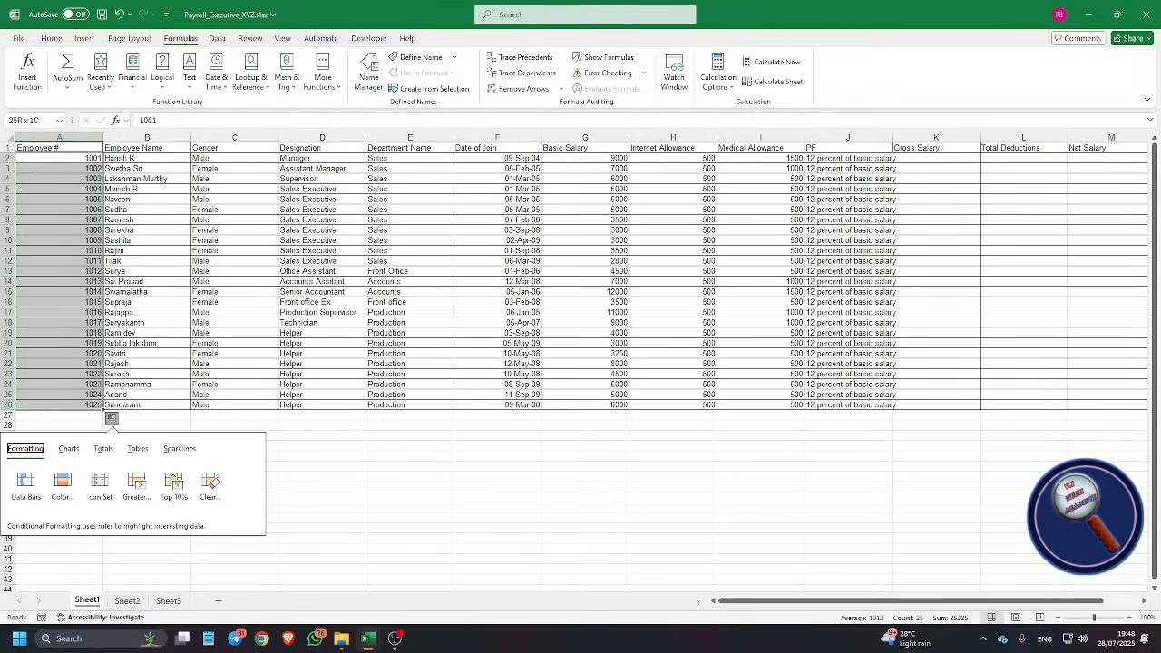
pyautogui.press('Escape')
# Step: Define the name IDs for the selected range Sheet1!$A$2:$A$26 with Workbook scope, using the Name Manager
pyautogui.hotkey('alt', 'm')
pyautogui.press('n')
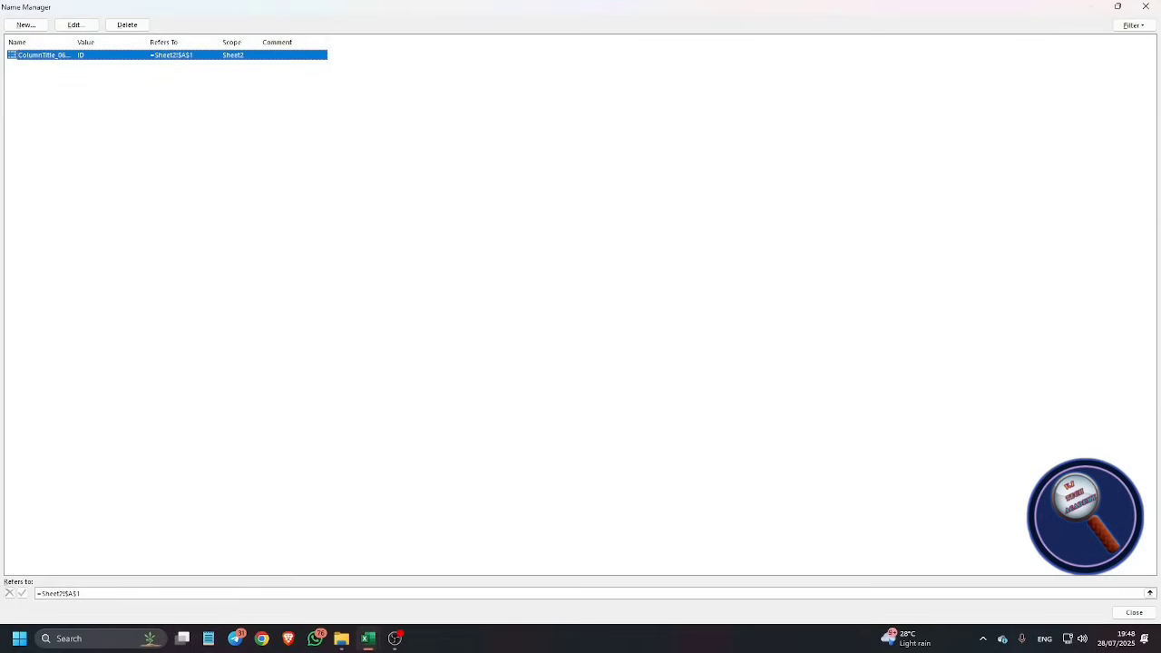
pyautogui.press('Tab')
pyautogui.press('Tab')
pyautogui.press('Tab')
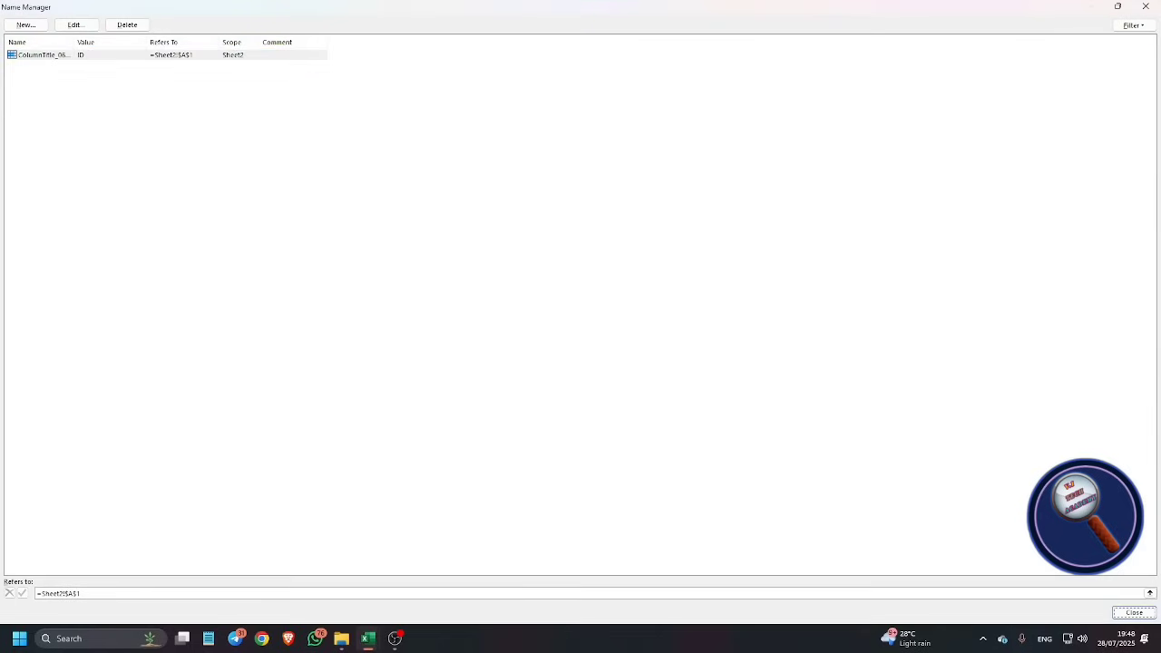
pyautogui.press('Return')
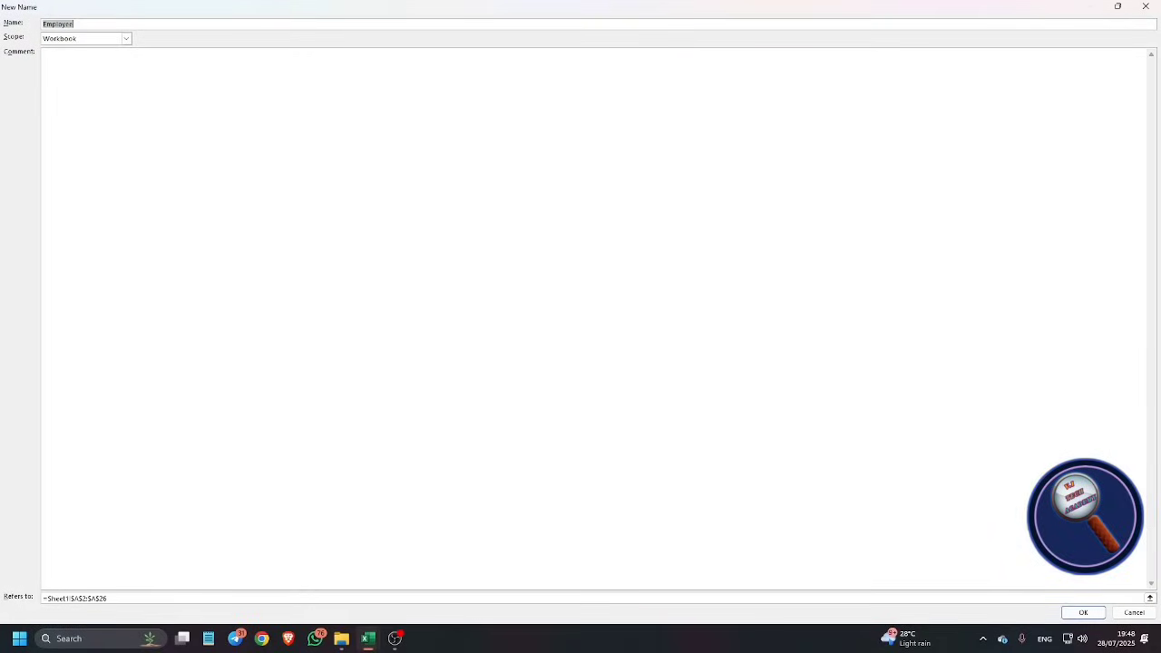
pyautogui.write('IDs')
pyautogui.press('Tab')
pyautogui.hotkey('shift', 'Tab')
pyautogui.press('Home')
pyautogui.press('Tab')
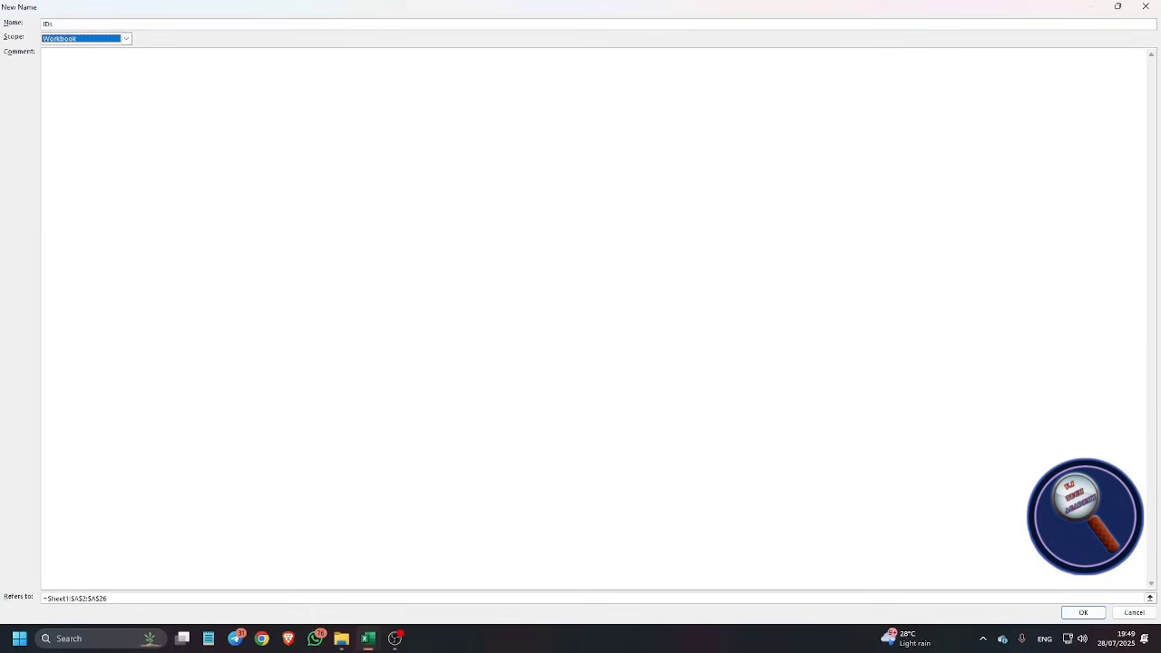
pyautogui.press('Tab')
pyautogui.press('Tab')
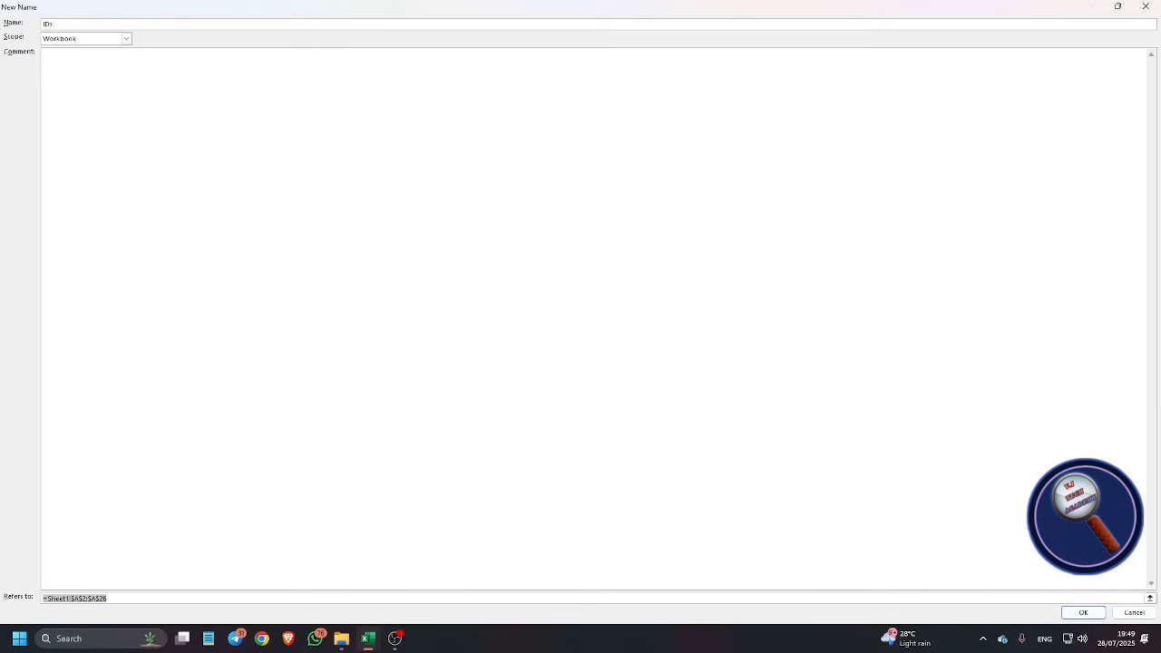
pyautogui.press('Tab')
pyautogui.hotkey('shift', 'Tab')
pyautogui.press('Tab')
pyautogui.press('Return')
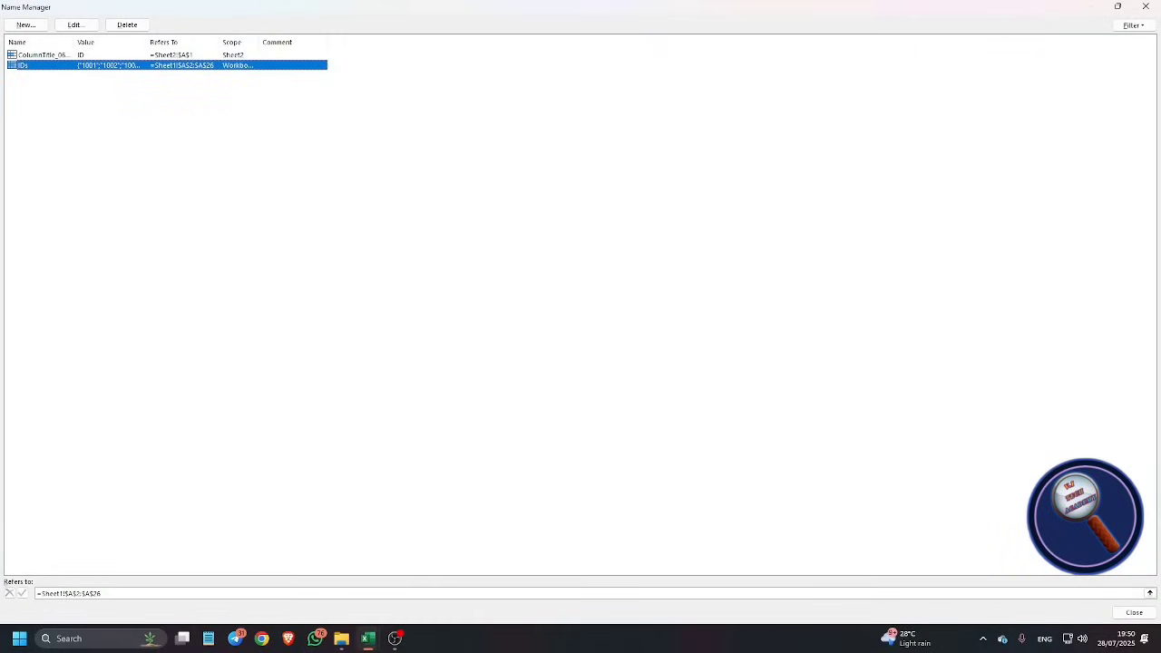
pyautogui.press('Up')
pyautogui.press('Down')
pyautogui.press('Escape')
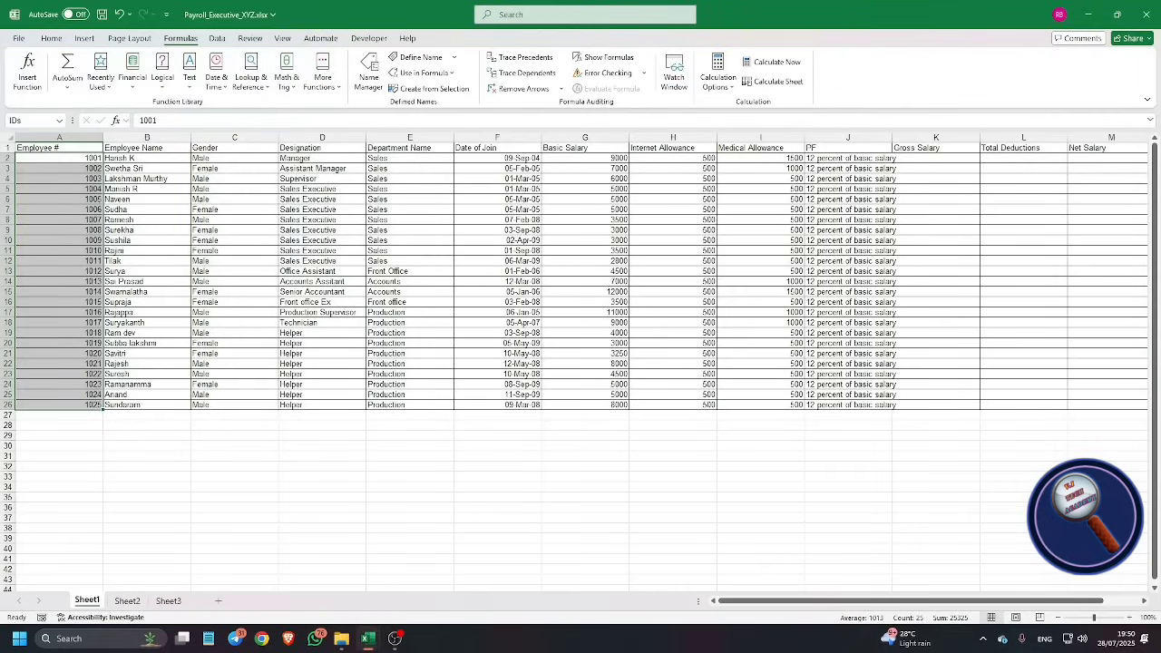
# Step: Apply List data validation to cell A2 on Sheet2 with =IDs as the source
pyautogui.hotkey('ctrl', 'pagedown')
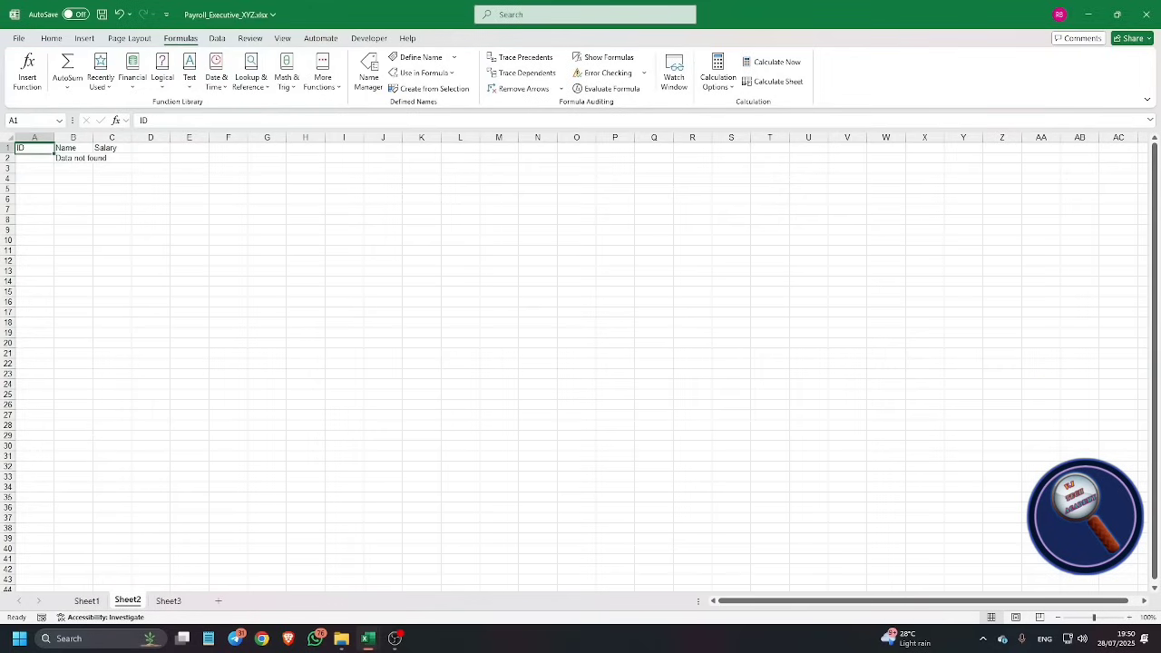
pyautogui.click(34, 158)
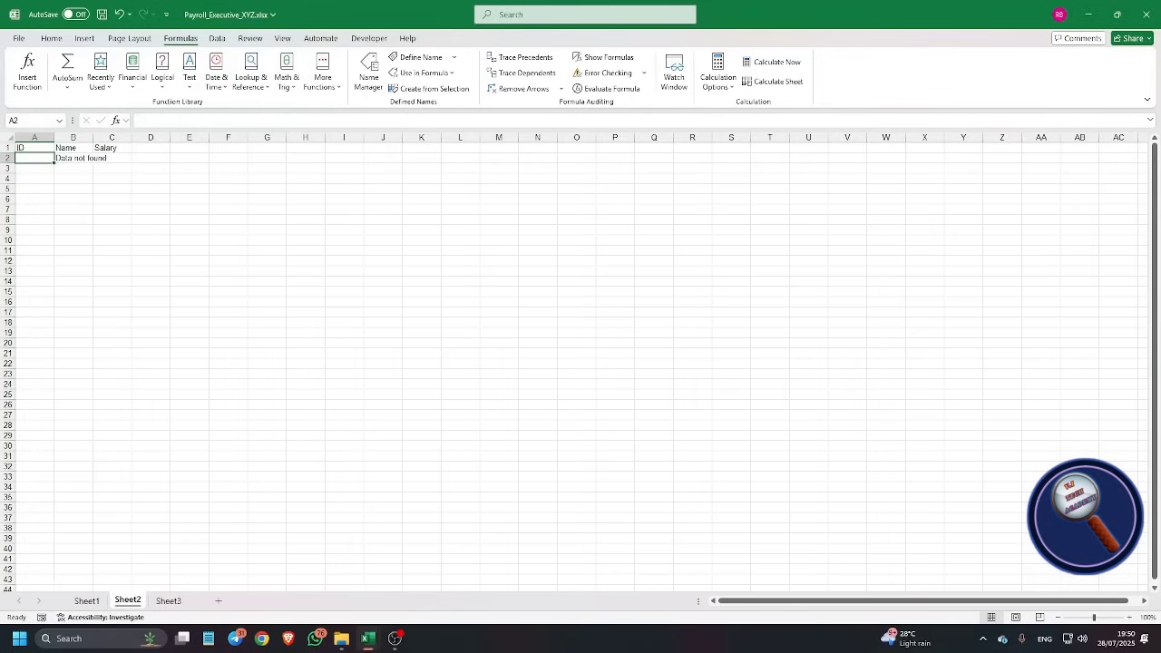
pyautogui.hotkey('alt', 'a')
pyautogui.press('v')
pyautogui.press('v')
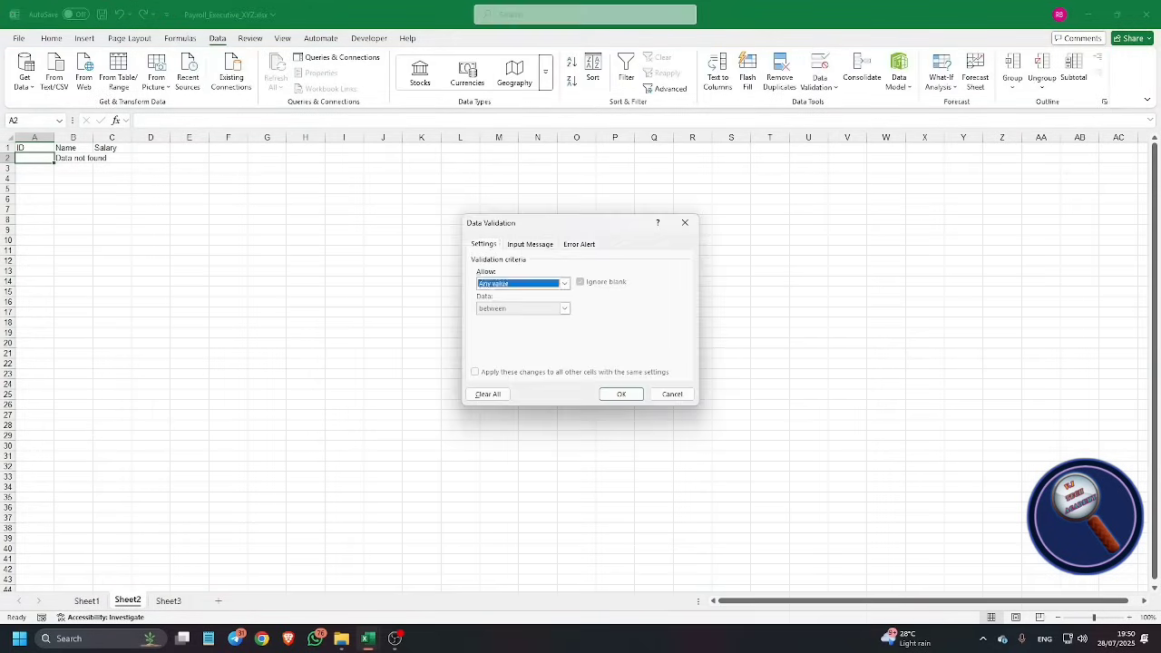
pyautogui.hotkey('alt', 'Down')
pyautogui.press('Down')
pyautogui.press('Down')
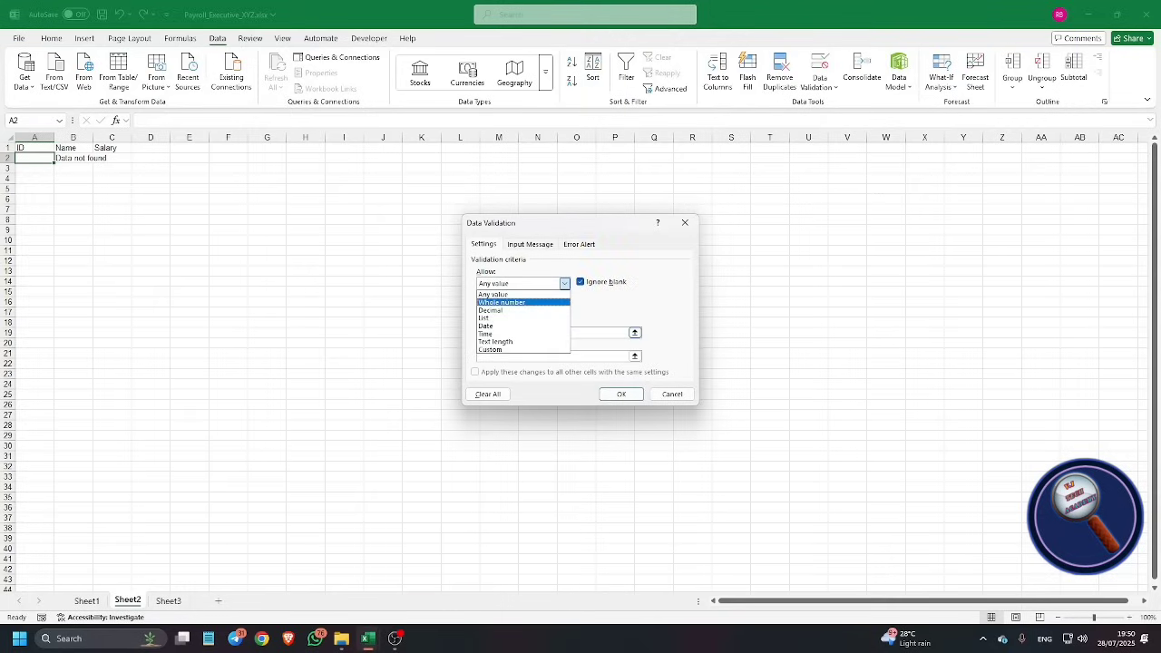
pyautogui.press('Down')
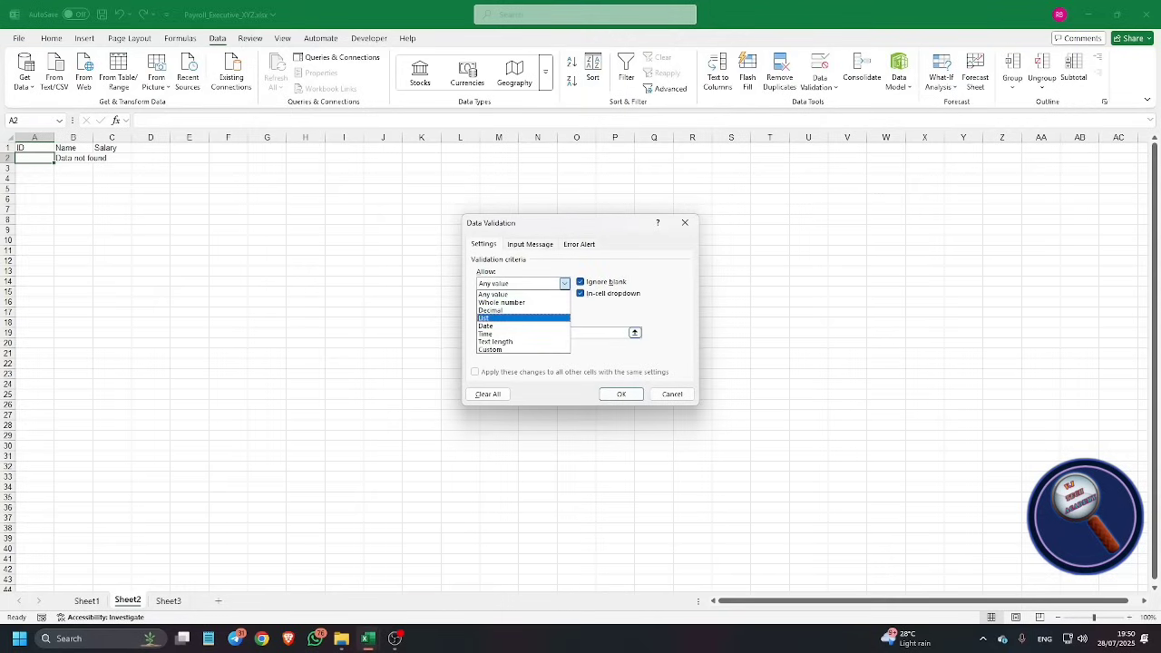
pyautogui.press('Tab')
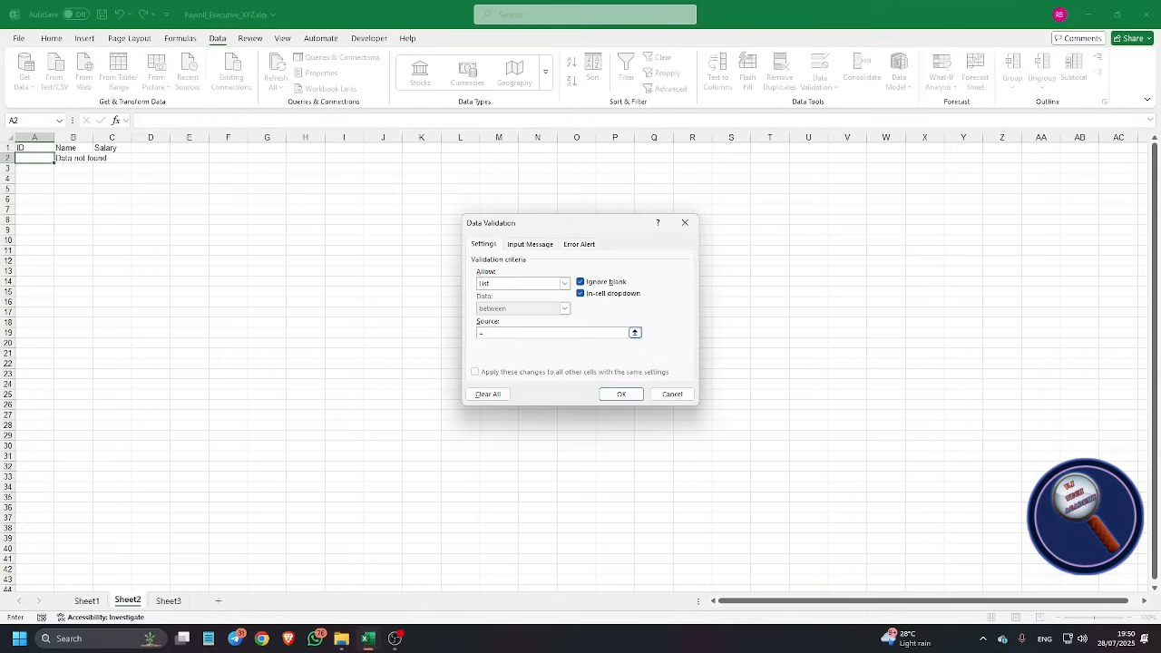
pyautogui.write('Ds')
pyautogui.press('Tab')
pyautogui.press('Tab')
pyautogui.press('Return')
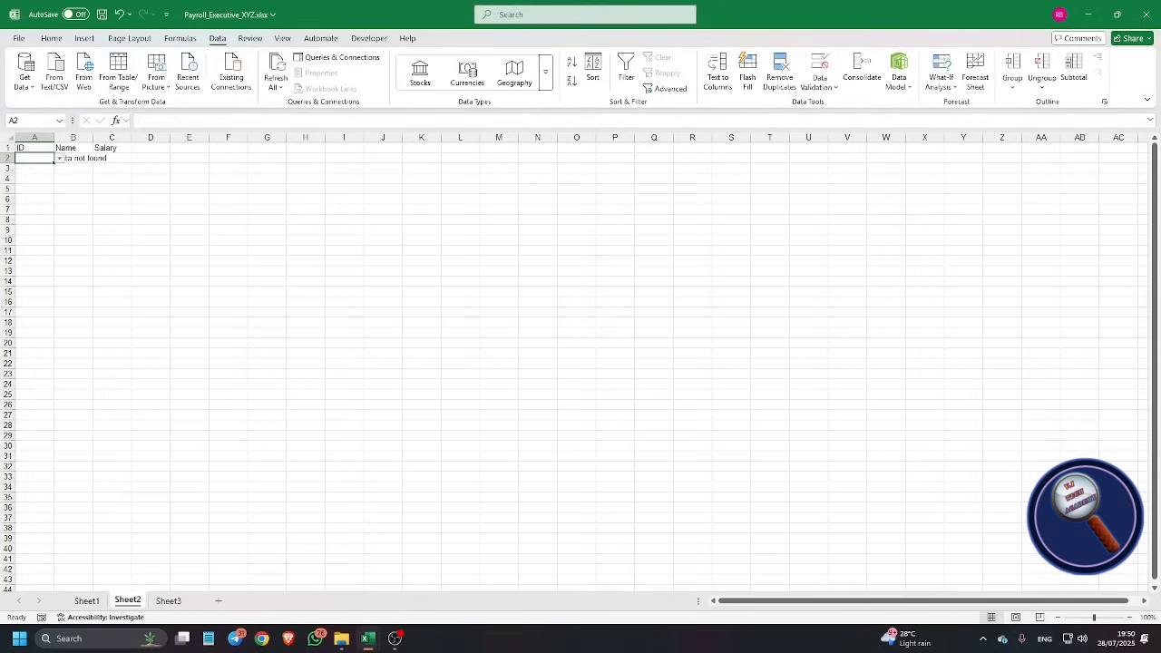
# Step: Choose the third employee ID from the drop-down list in A2 and check the name lookup in B2
pyautogui.hotkey('alt', 'Down')
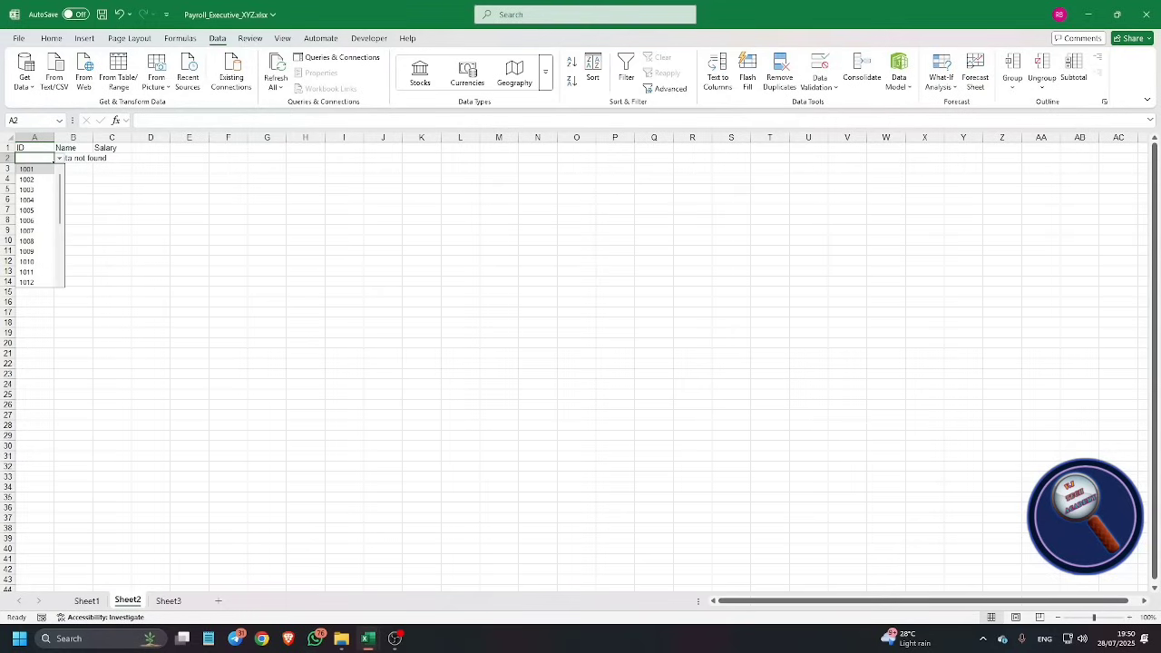
pyautogui.press('Down')
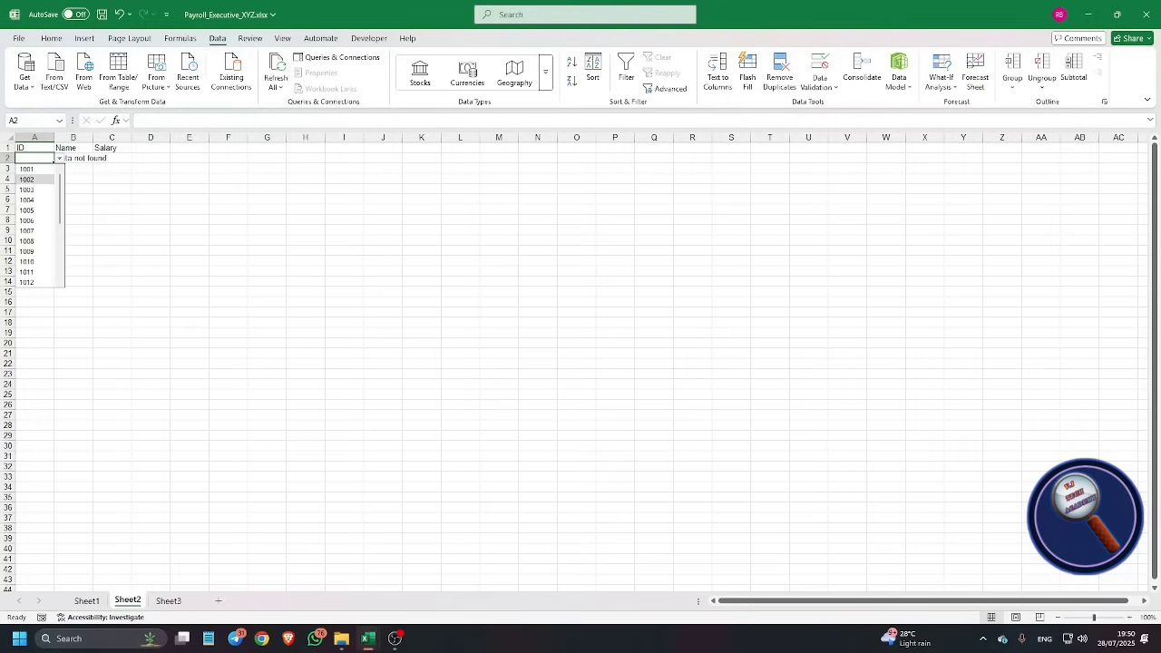
pyautogui.press('Down')
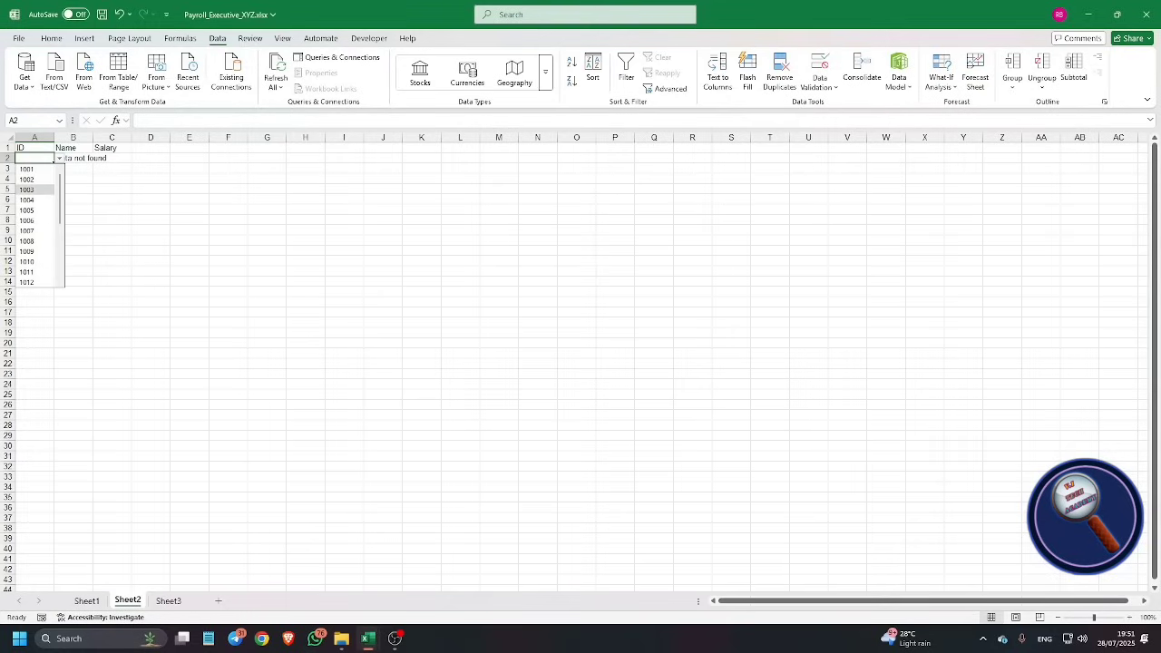
pyautogui.press('Return')
pyautogui.press('Up')
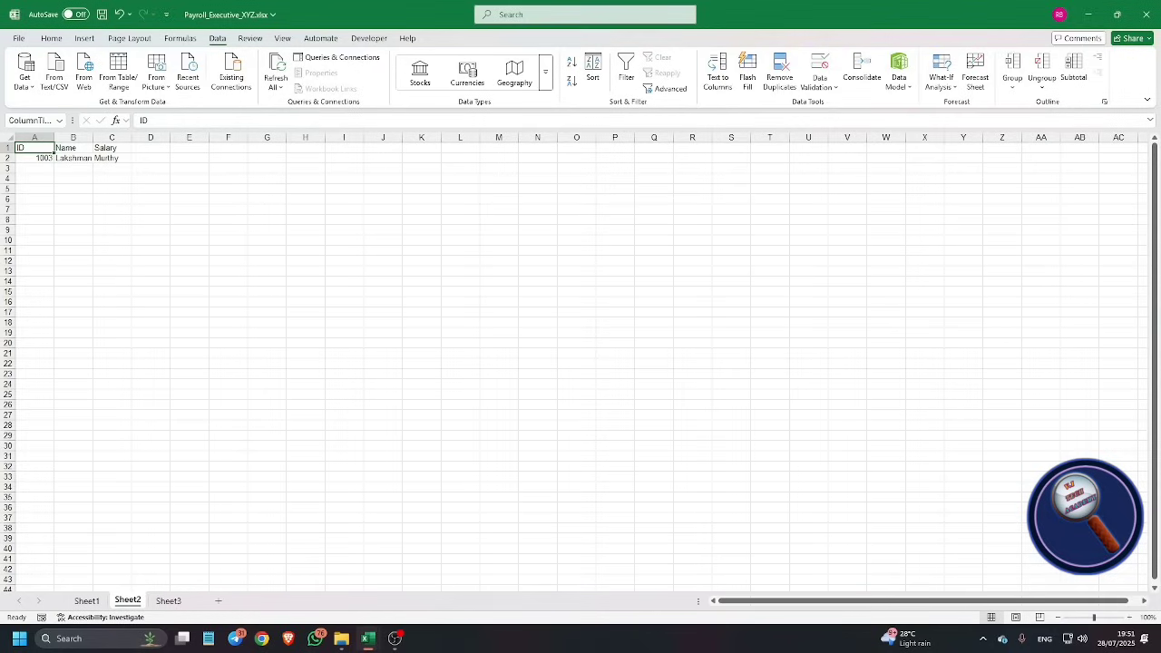
pyautogui.press('Down')
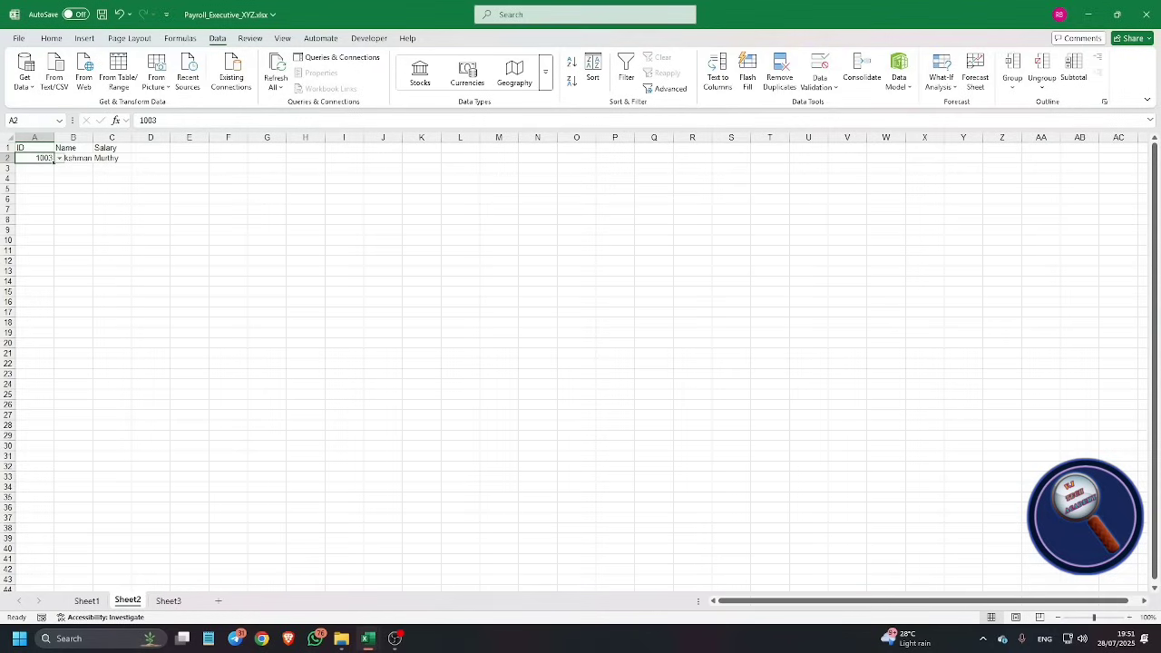
pyautogui.press('Right')
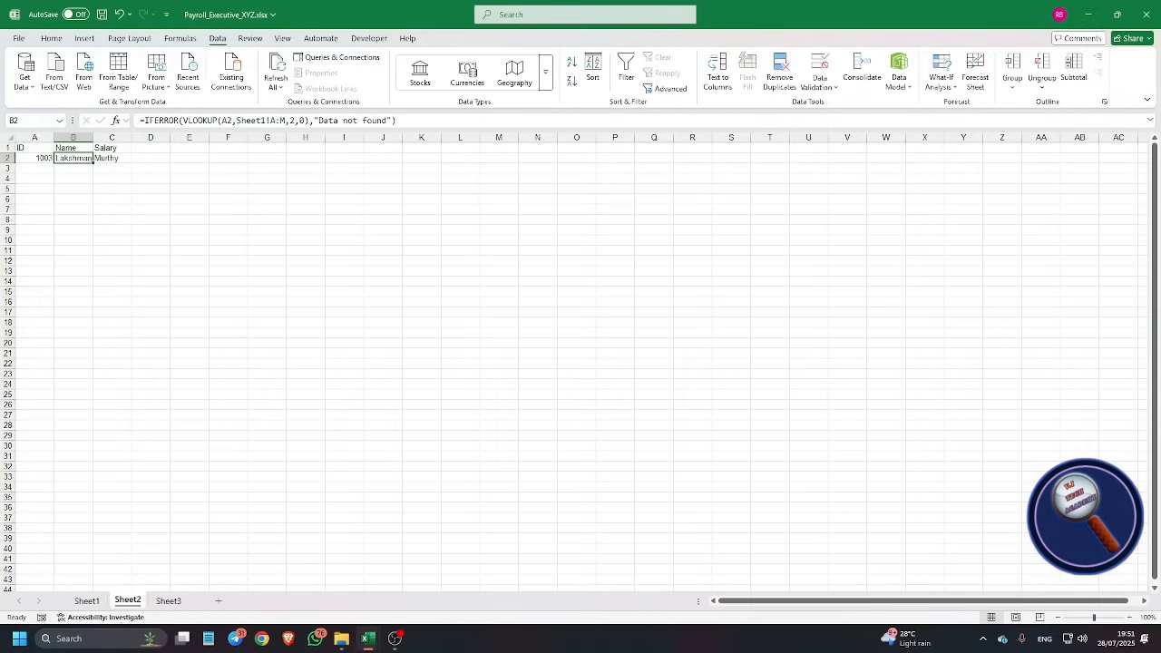
pyautogui.press('Left')
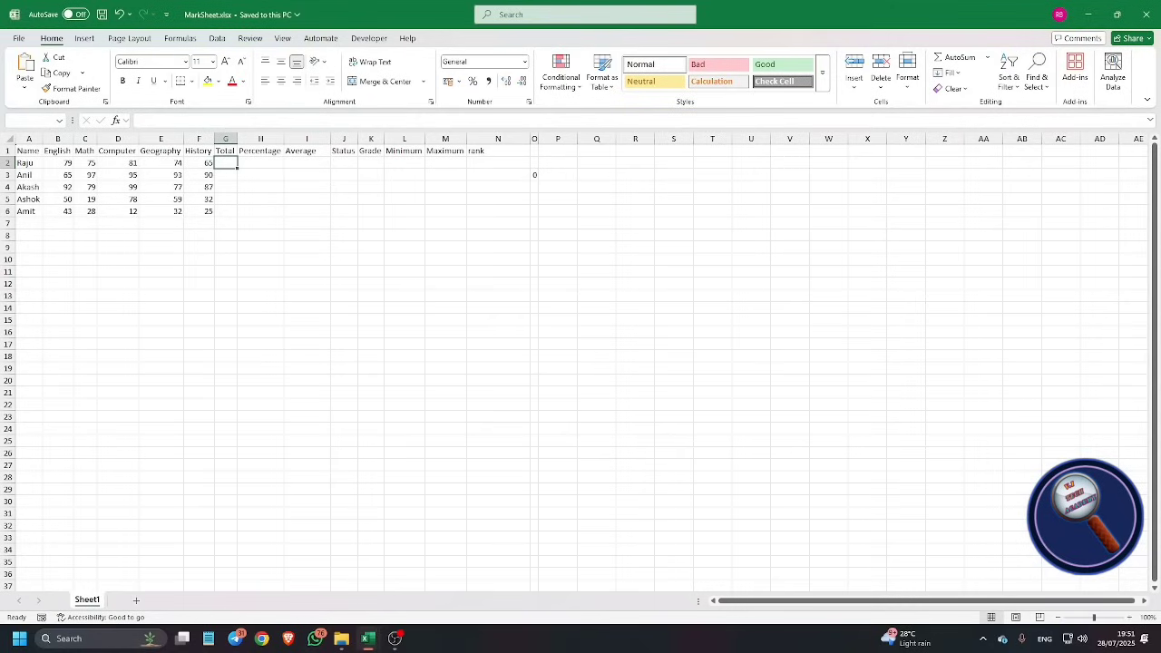
# Step: Review the MarkSheet column headers from Name across to Total
pyautogui.press('Up')
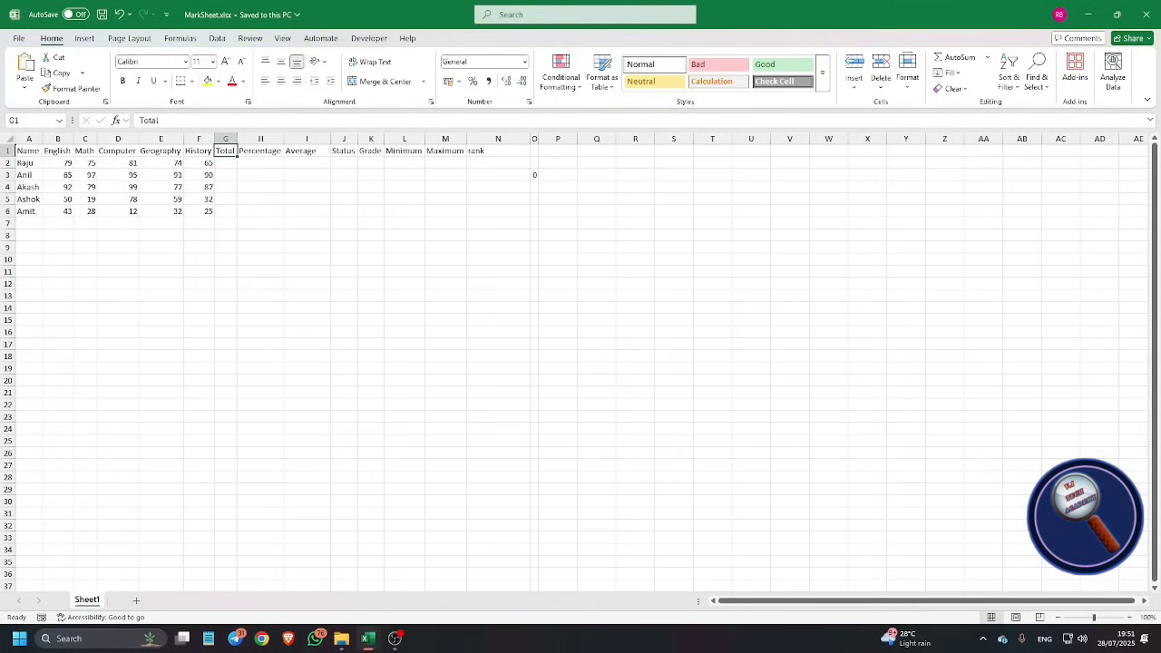
pyautogui.press('Home')
pyautogui.press('Right')
pyautogui.press('Right')
pyautogui.press('Right')
pyautogui.press('Right')
pyautogui.press('Right')
pyautogui.press('Right')
# Step: Select cell G2, the empty Total cell in the first student's row
pyautogui.press('Down')
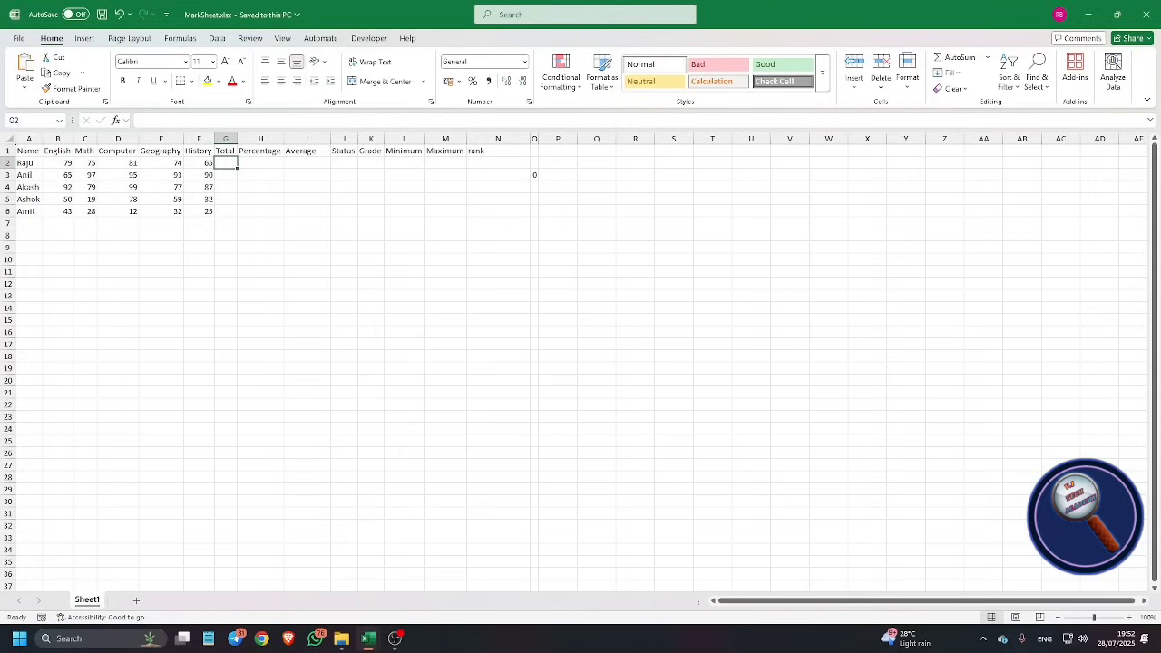
pyautogui.hotkey('alt', 'm')
pyautogui.press('n')
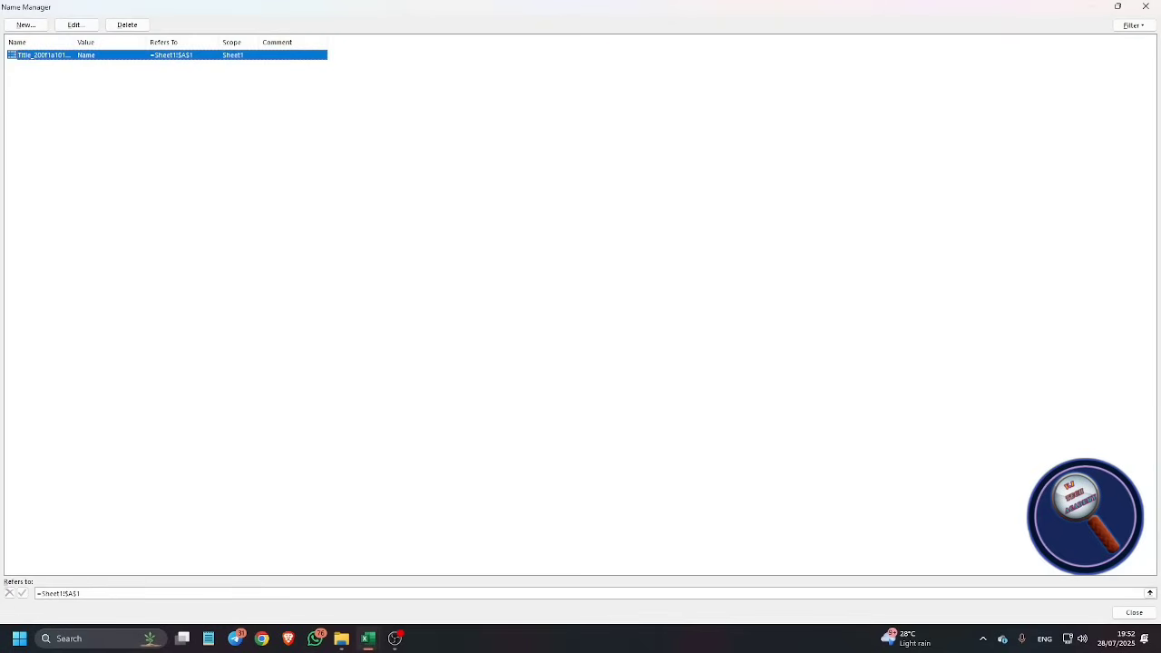
pyautogui.press('Tab')
pyautogui.press('Tab')
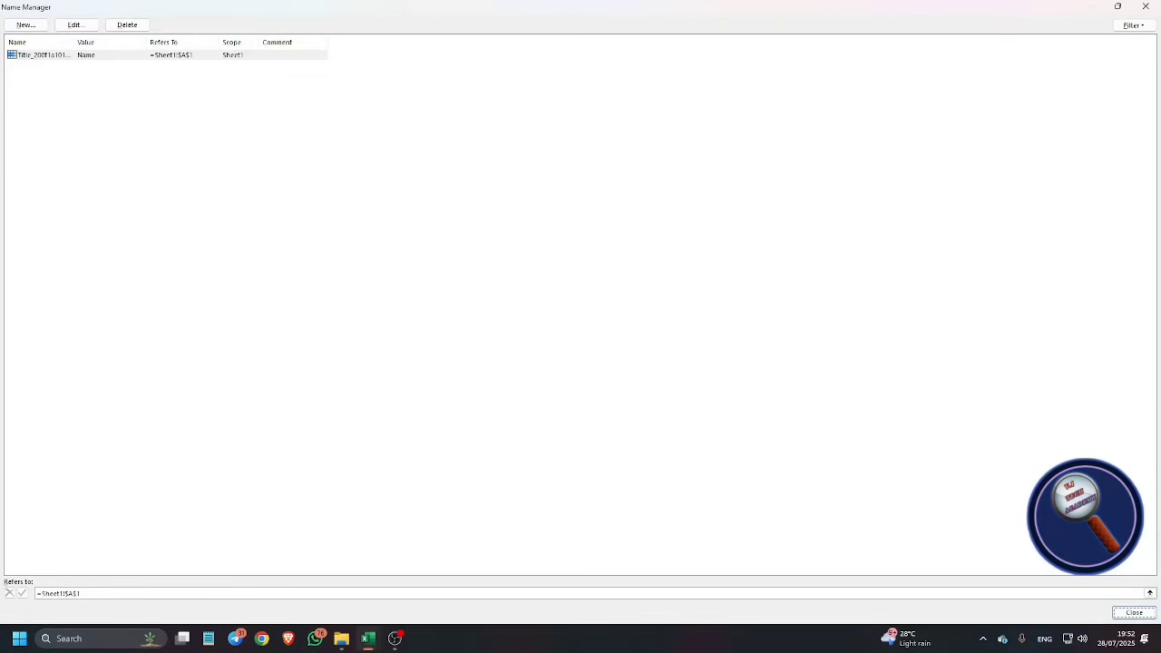
pyautogui.press('Tab')
pyautogui.press('Return')
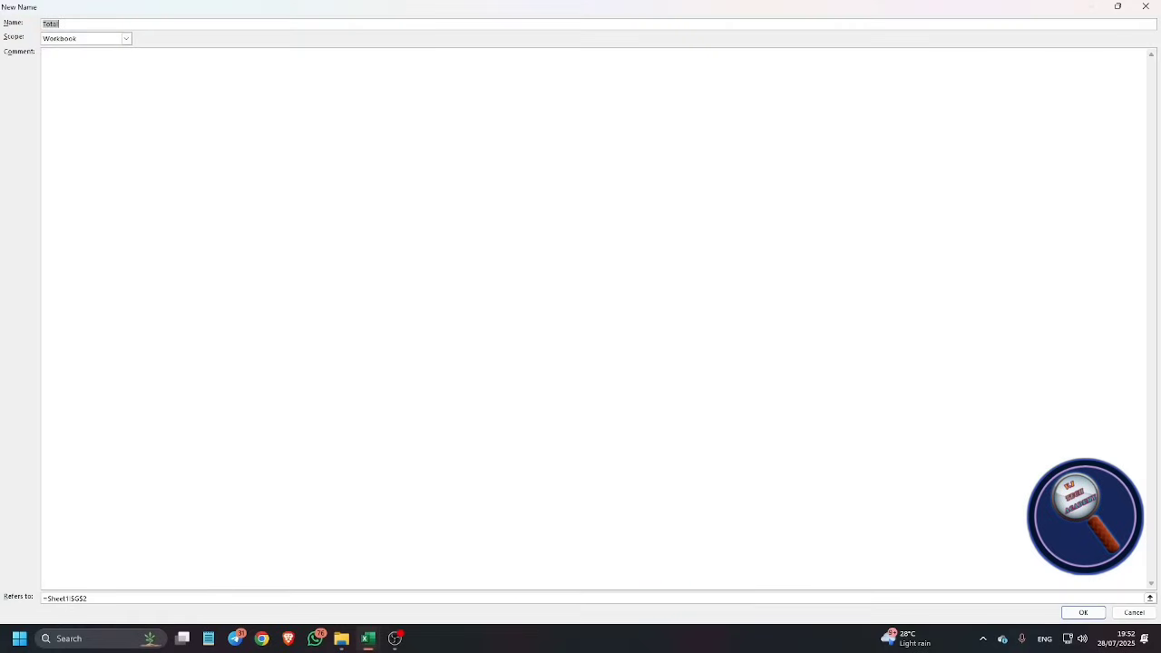
pyautogui.write('GetTota')
pyautogui.press('Tab')
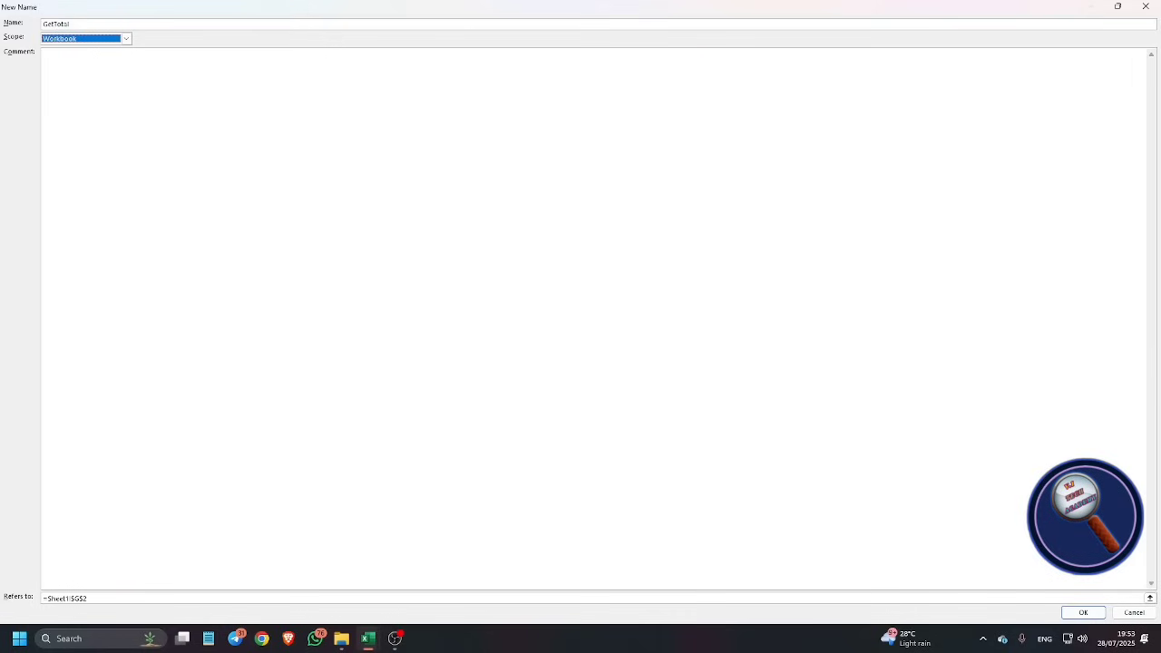
pyautogui.press('Tab')
pyautogui.press('Tab')
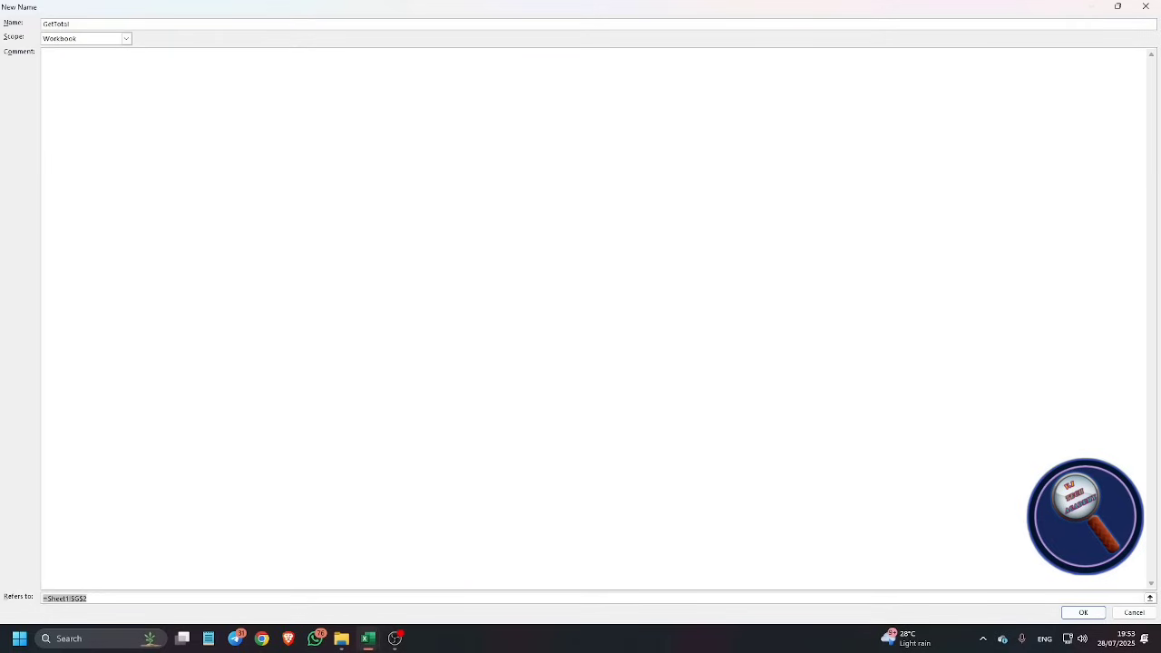
pyautogui.write('=')
pyautogui.press('Left')
pyautogui.hotkey('ctrl', 'a')
pyautogui.press('BackSpace')
pyautogui.press('BackSpace')
pyautogui.write('-')
pyautogui.press('Escape')
pyautogui.press('Escape')
pyautogui.hotkey('alt', 'm')
pyautogui.press('m')
pyautogui.press('Escape')
# Step: Start a new name called GetTotal with Workbook scope in the Name Manager
pyautogui.press('alt')
pyautogui.press('m')
pyautogui.press('n')
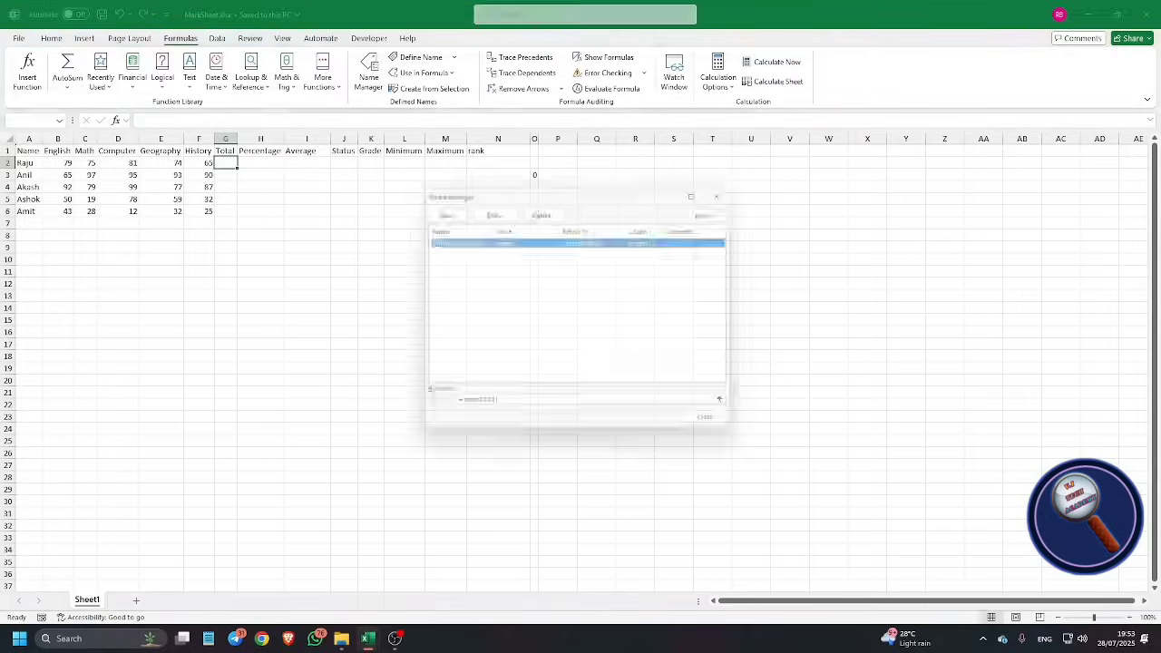
pyautogui.hotkey('alt', 'n')
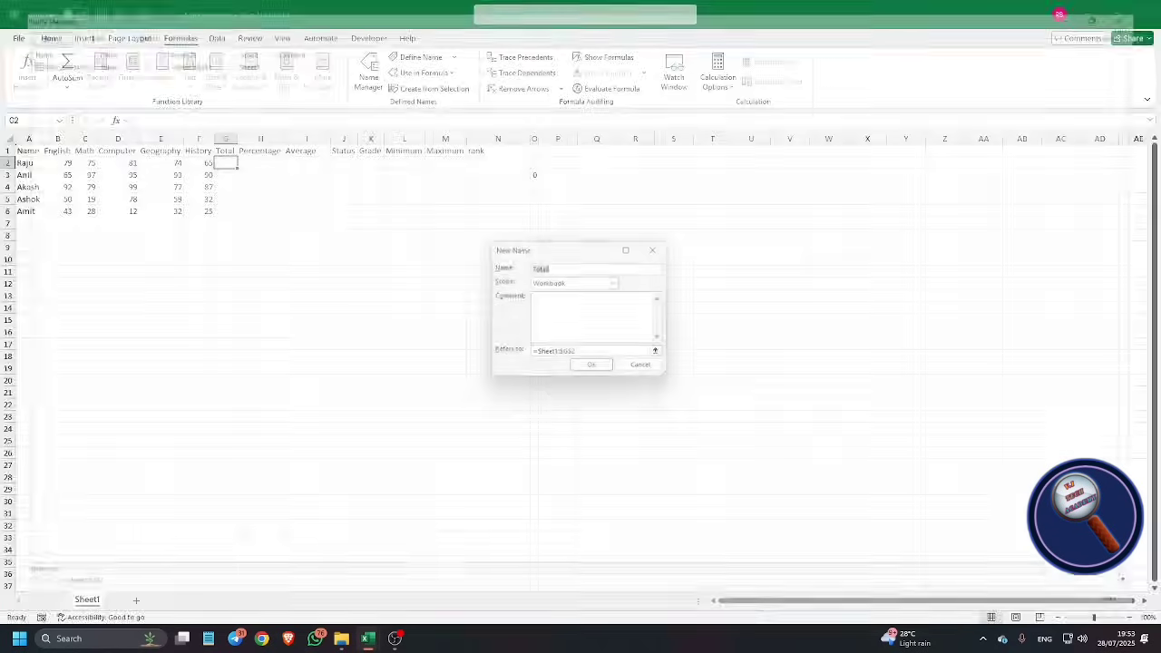
pyautogui.write('G')
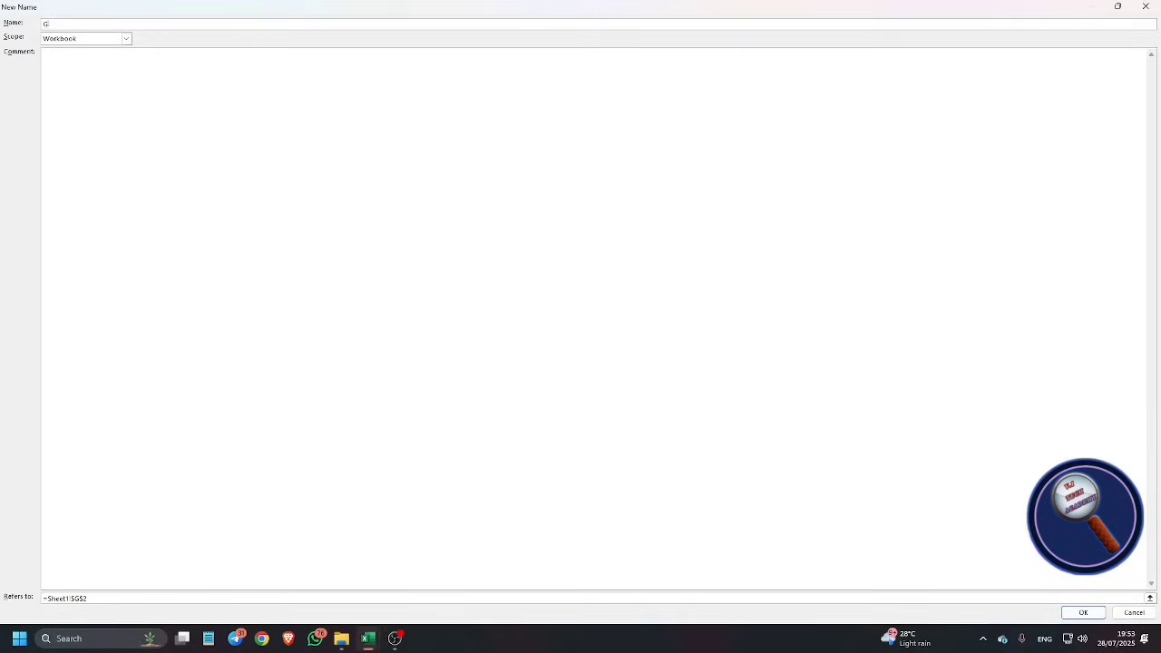
pyautogui.write('etTotal')
pyautogui.press('Tab')
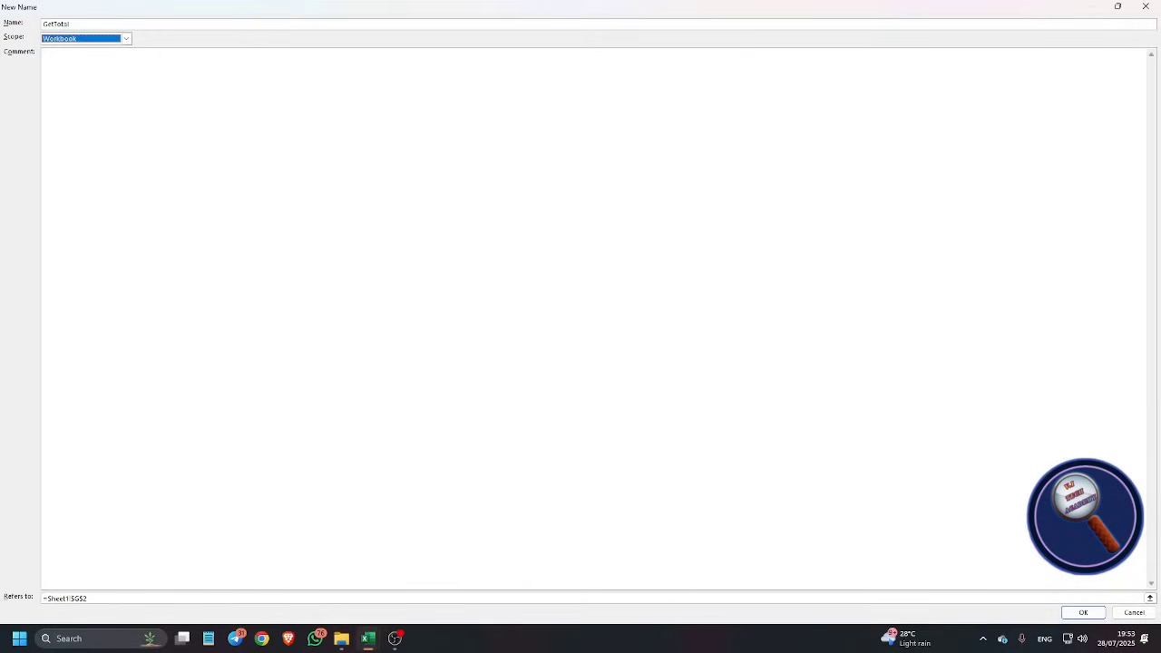
# Step: Make GetTotal refer to the sum of B2:F2, save the name and close the Name Manager
pyautogui.press('Tab')
pyautogui.press('Tab')
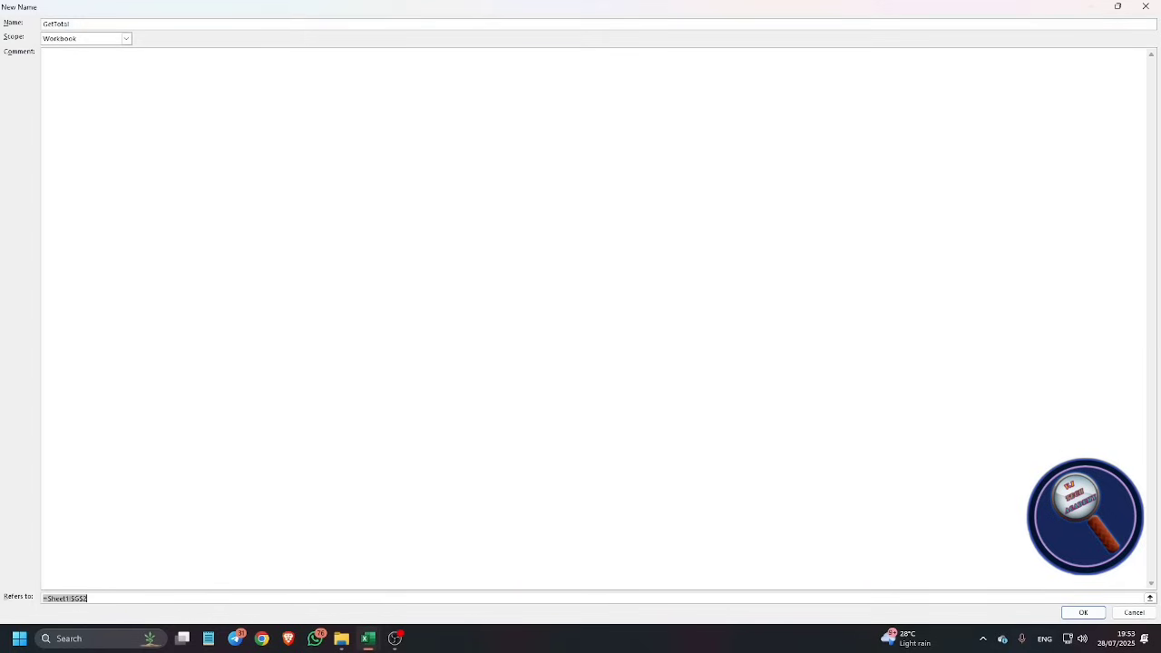
pyautogui.write('=Sum')
pyautogui.press('BackSpace')
pyautogui.write('sum(b2:f2')
pyautogui.press('Tab')
pyautogui.press('Return')
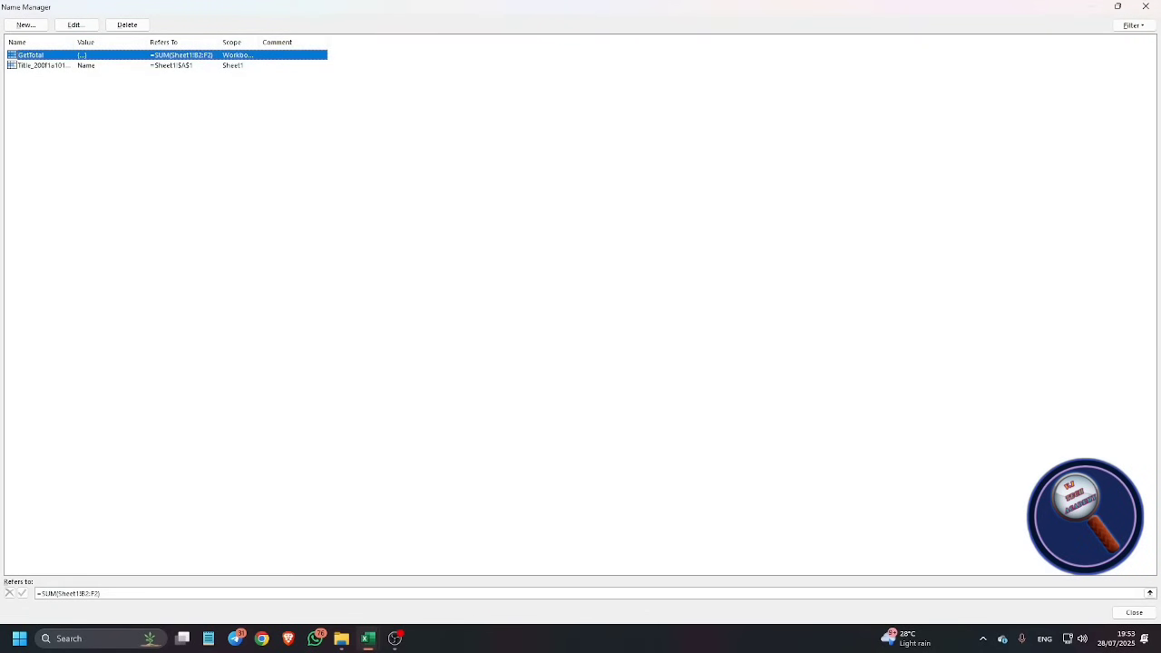
pyautogui.press('Escape')
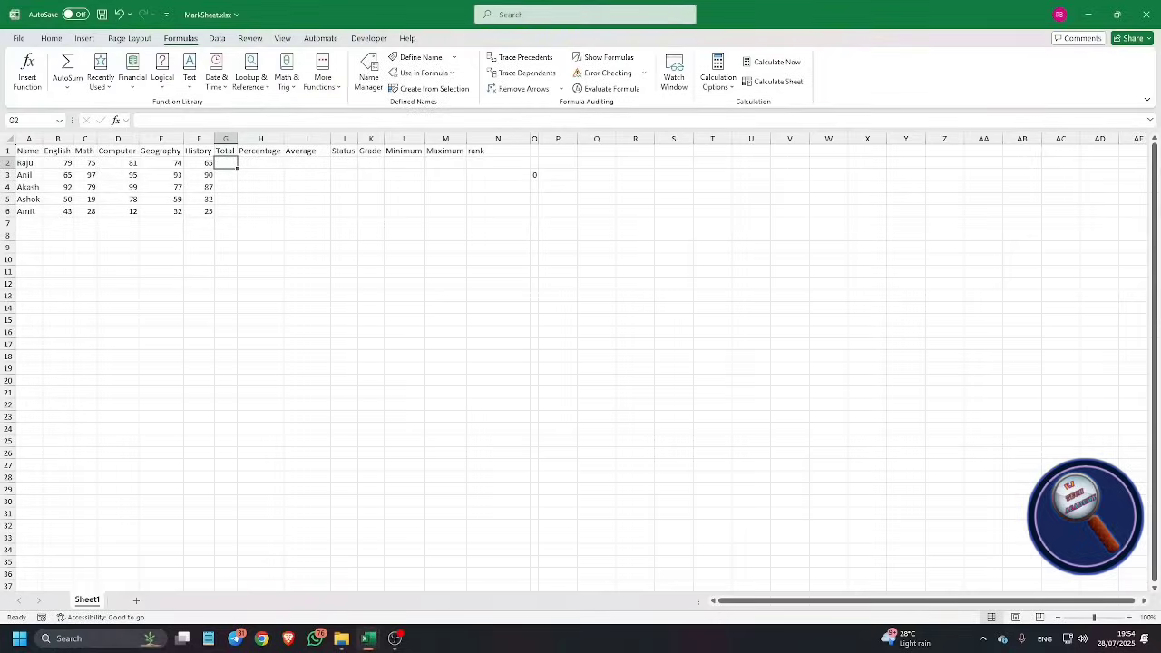
# Step: Enter the formula =GetTotal in cell G2, keeping the cell selected
pyautogui.write('=')
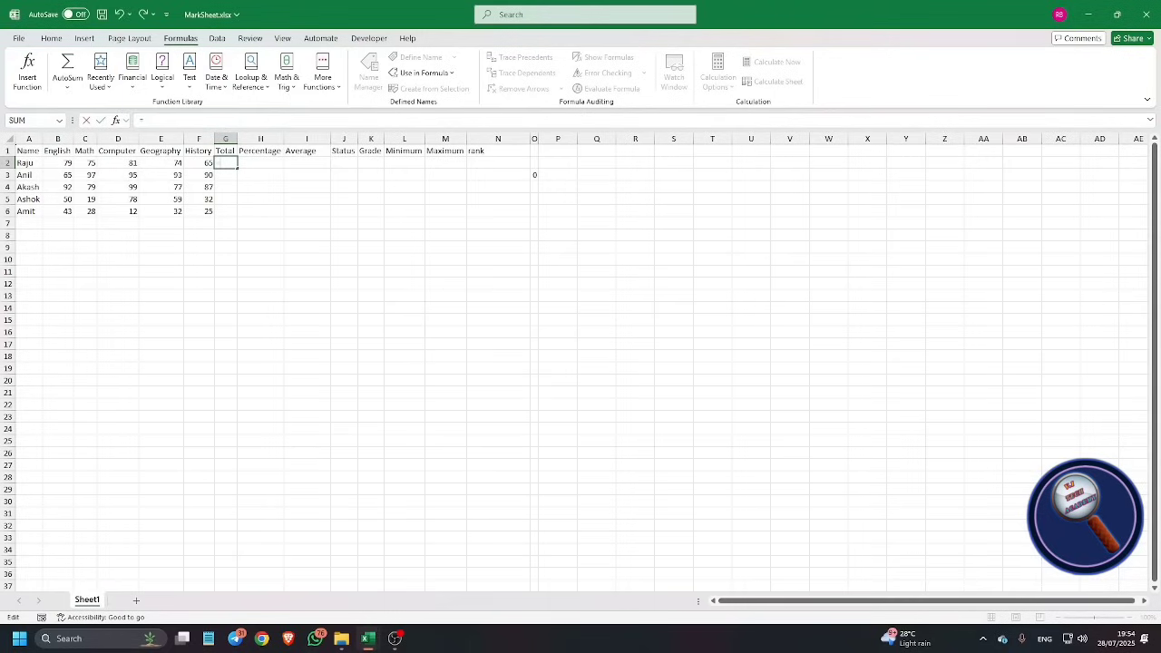
pyautogui.write('GetTotal')
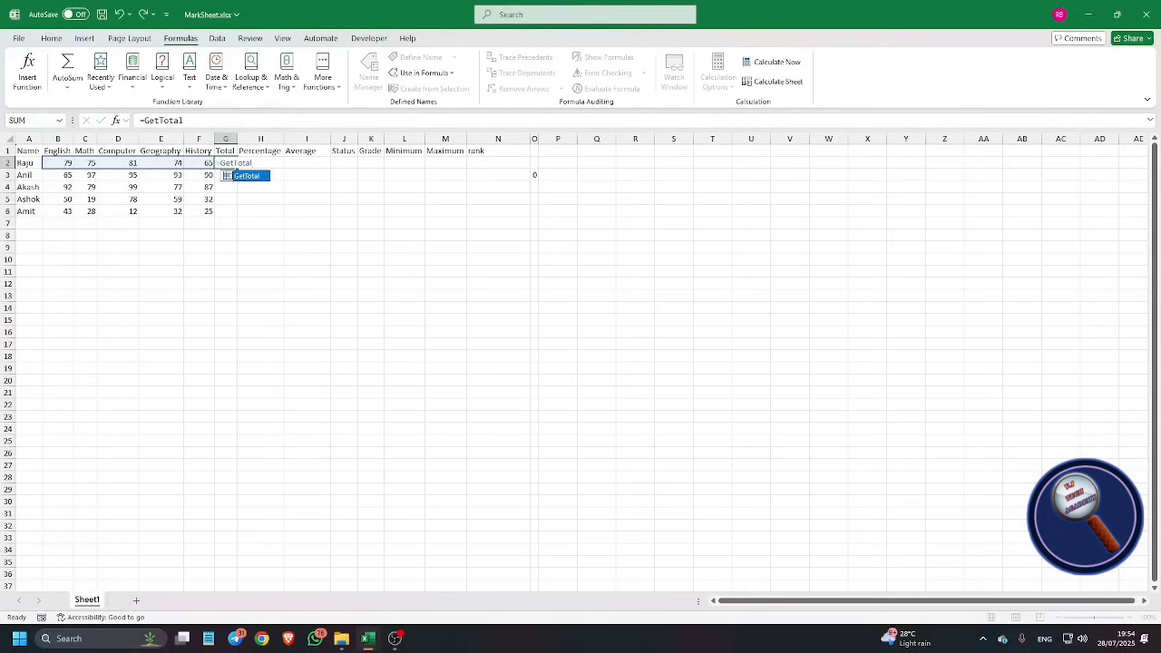
pyautogui.hotkey('ctrl', 'Return')
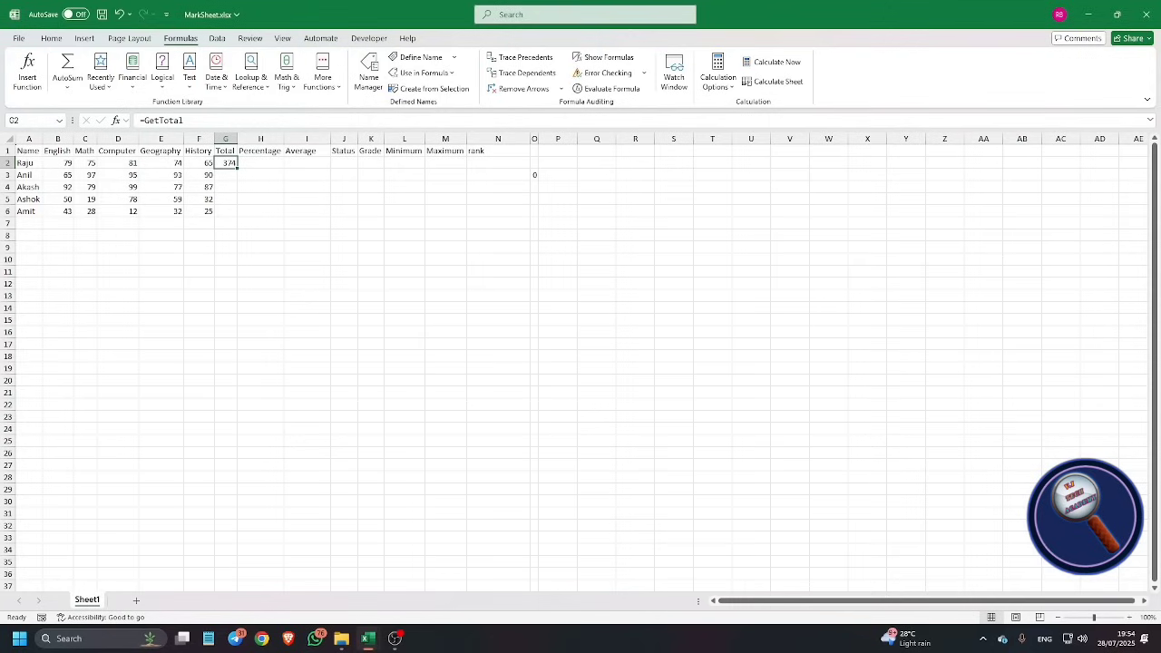
# Step: Create a new blank workbook and enter the headers Item, MRP and GST in A1:C1
pyautogui.hotkey('ctrl', 'n')
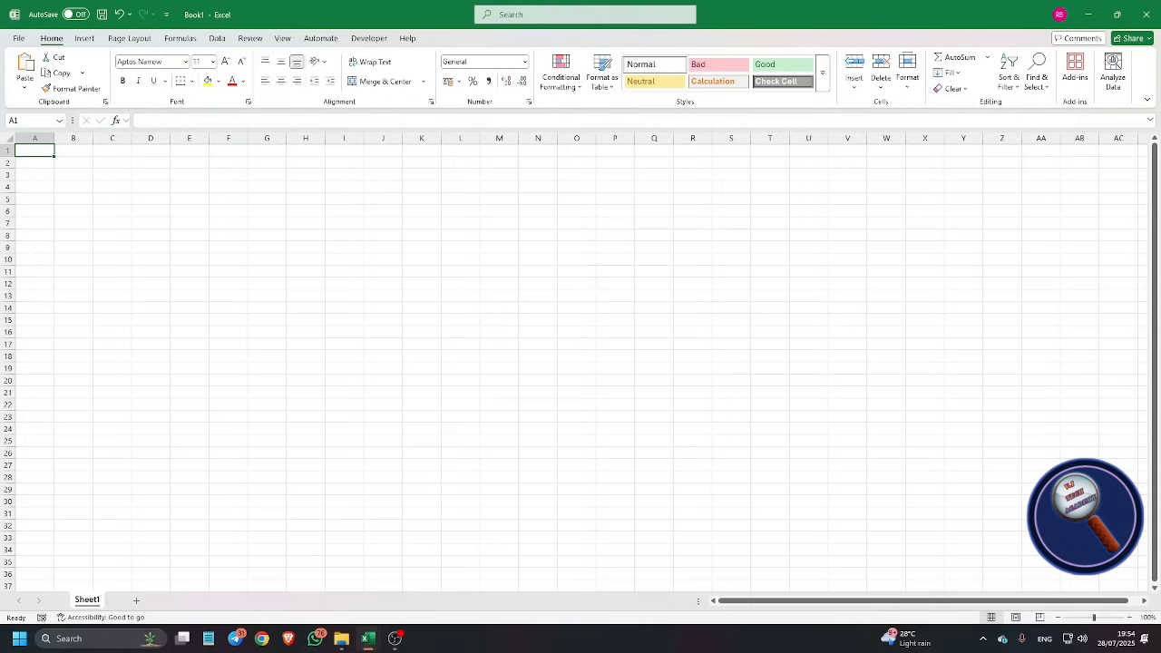
pyautogui.write('Item')
pyautogui.press('Return')
pyautogui.press('Up')
pyautogui.press('Right')
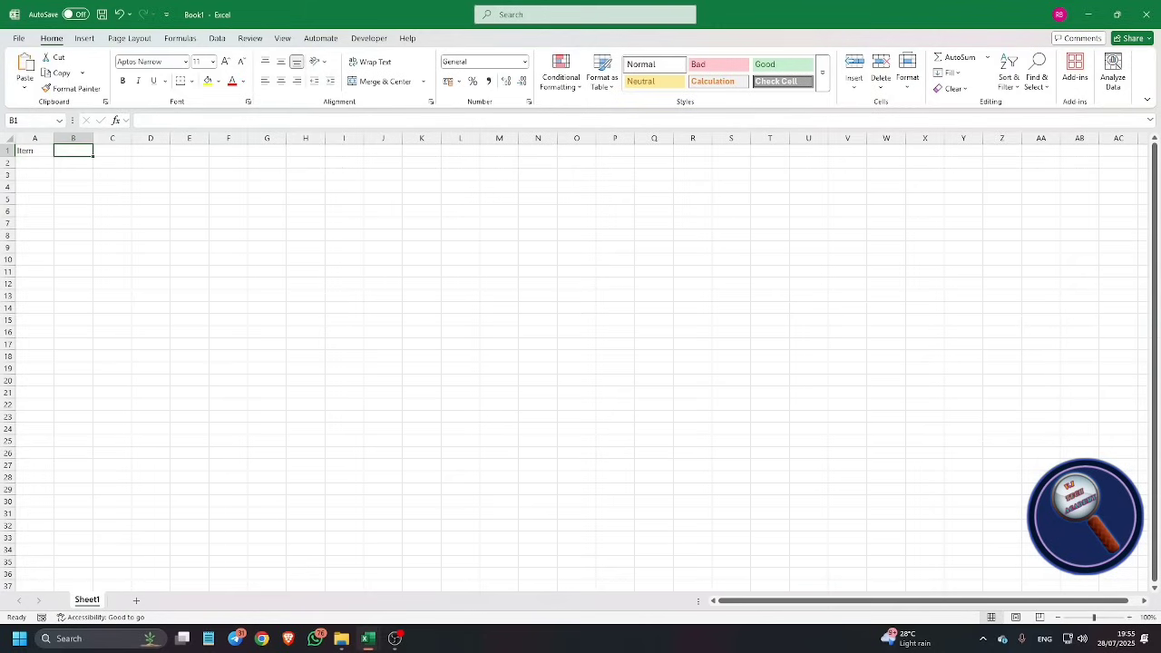
pyautogui.write('MRP')
pyautogui.press('Return')
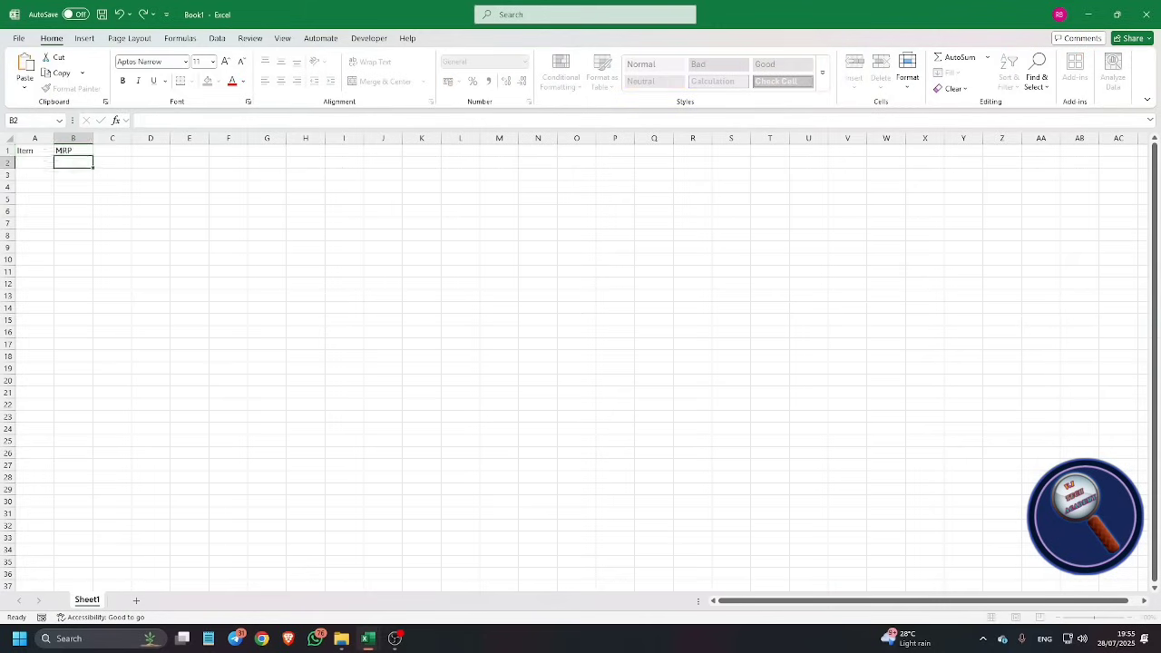
pyautogui.press('Up')
pyautogui.press('Right')
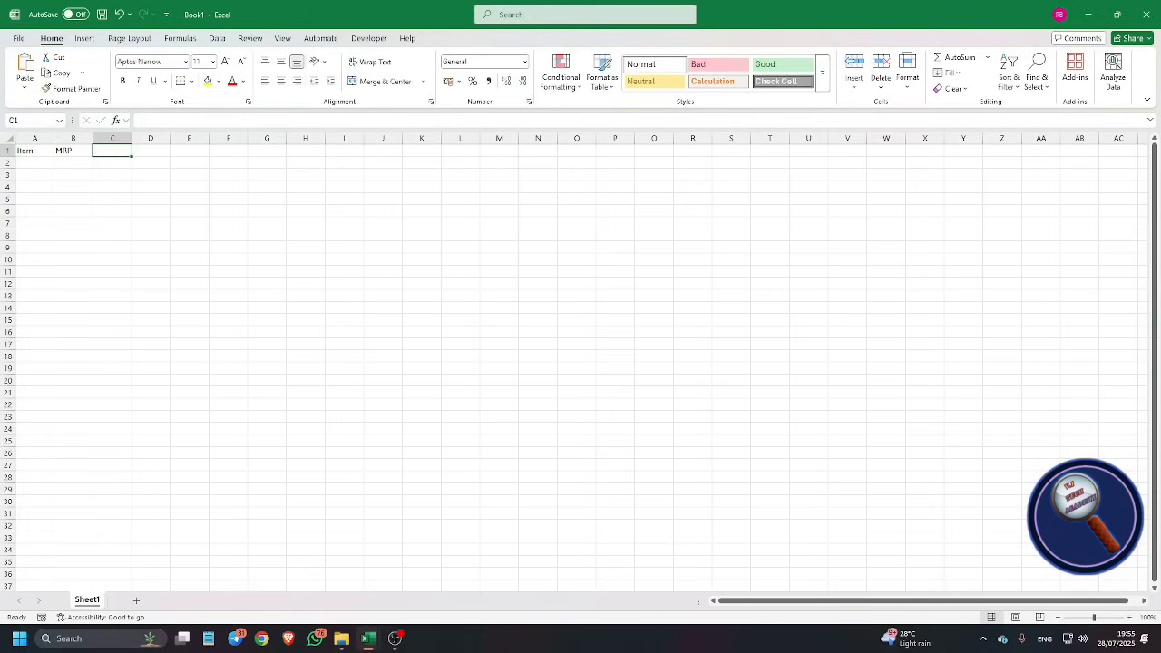
pyautogui.write('GST')
pyautogui.press('Return')
# Step: Enter the header Grand Total in D1 and autofit the width of column D
pyautogui.press('Right')
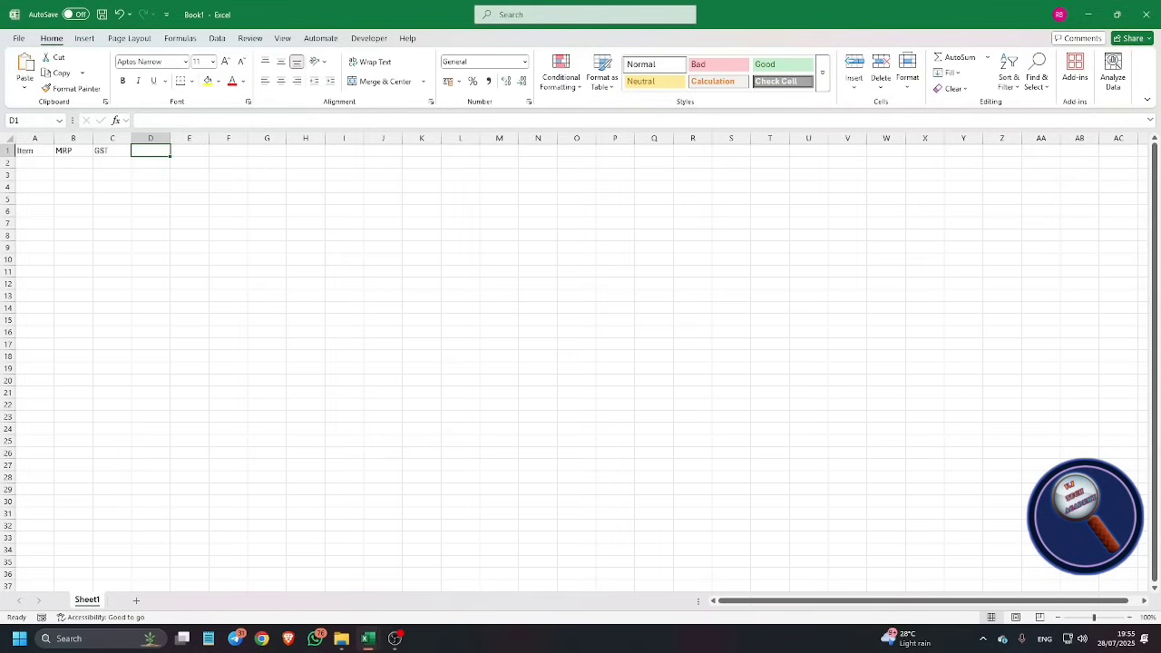
pyautogui.write('T')
pyautogui.write('Grand')
pyautogui.write(' Total')
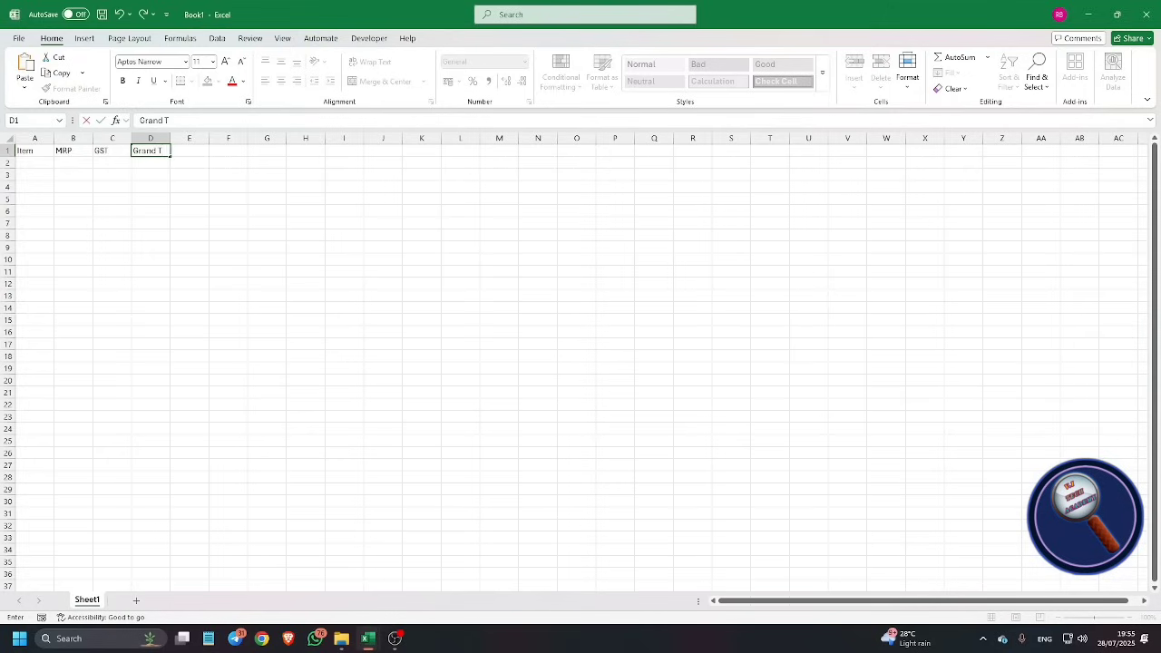
pyautogui.press('Return')
pyautogui.press('Up')
pyautogui.hotkey('alt', 'h')
pyautogui.press('o')
pyautogui.press('i')
pyautogui.press('Left')
pyautogui.press('Right')
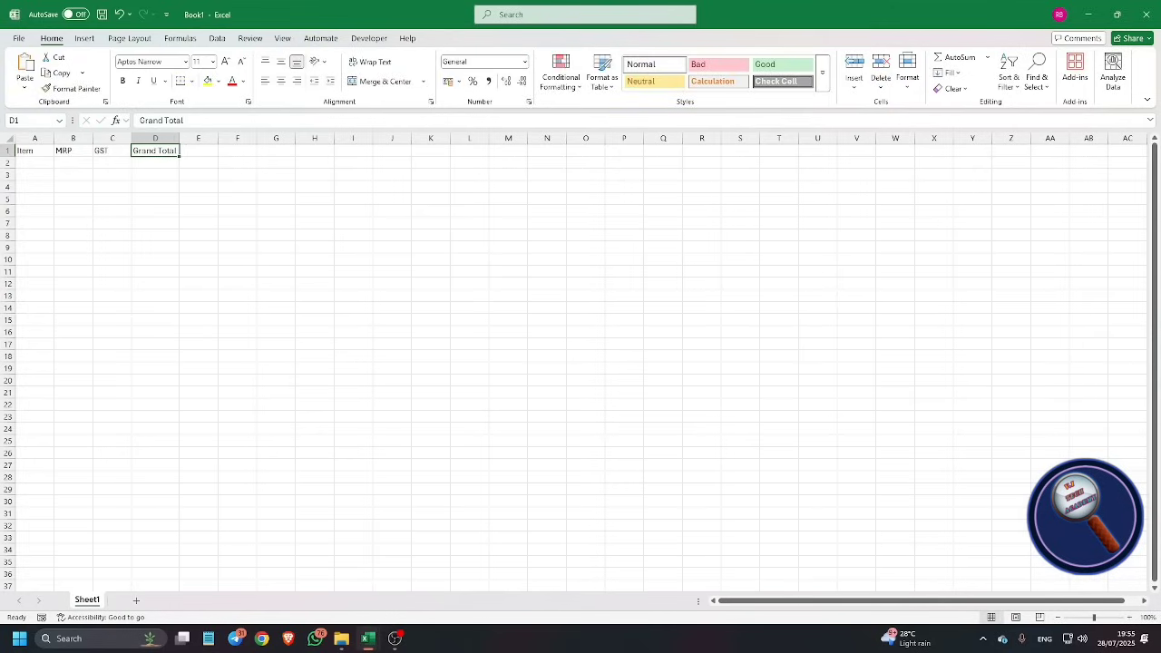
# Step: Fill in the first item row with Smartphone in A2 and an MRP of 10000 in B2
pyautogui.press('Left')
pyautogui.press('Left')
pyautogui.press('Left')
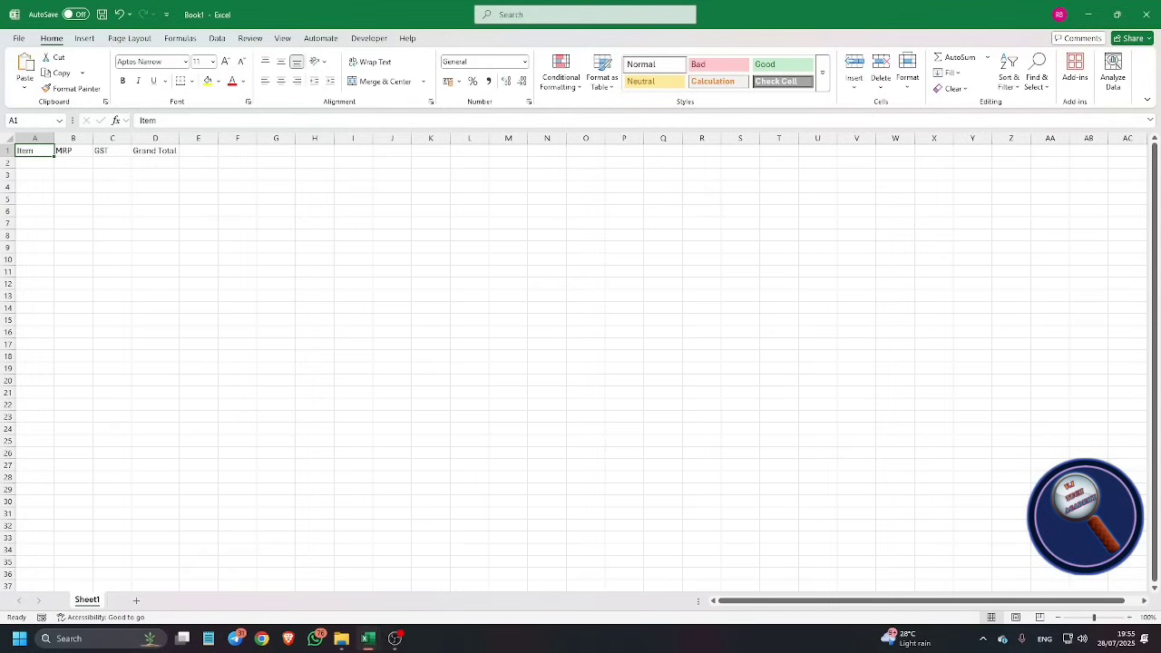
pyautogui.press('Down')
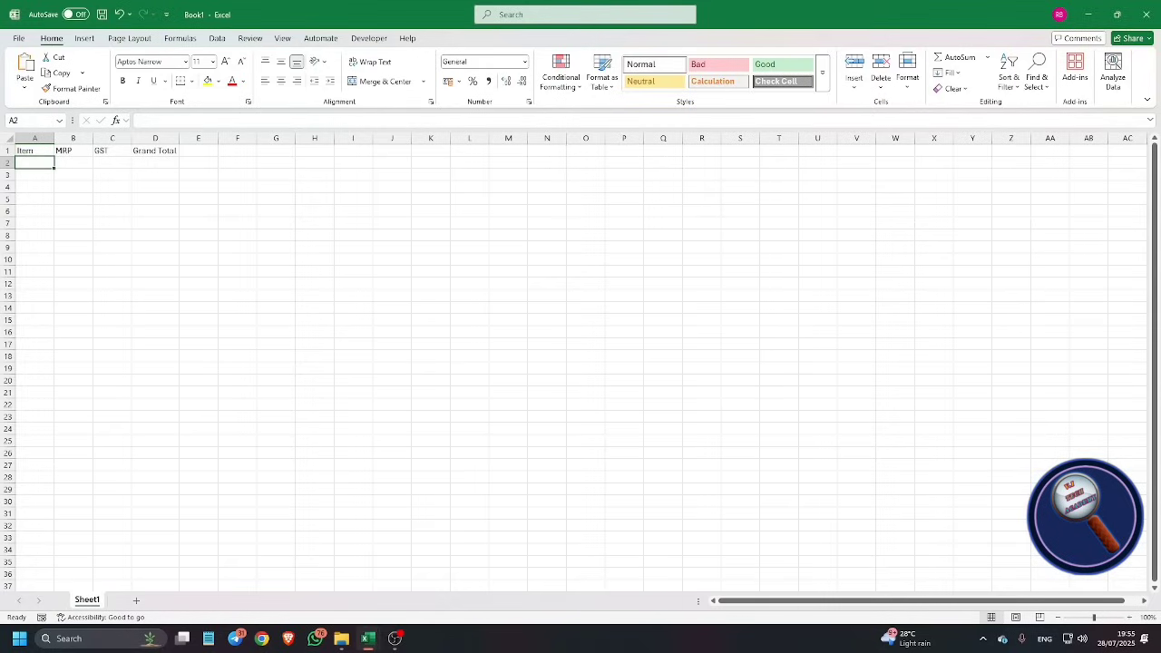
pyautogui.write('Smar')
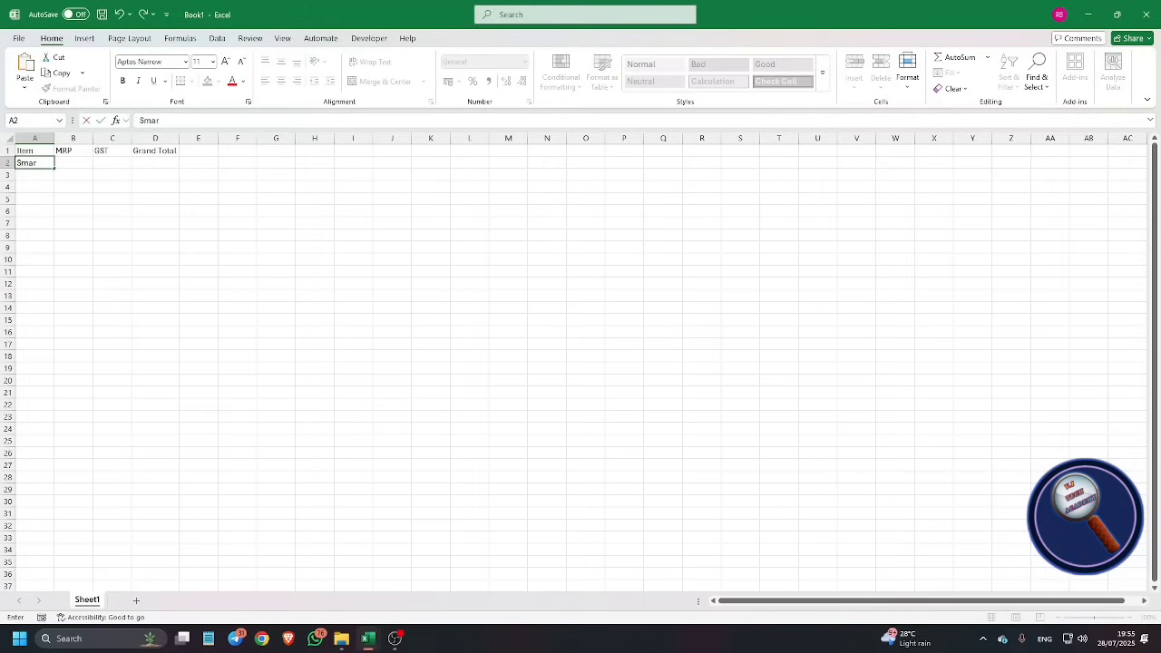
pyautogui.write('tphone')
pyautogui.press('Tab')
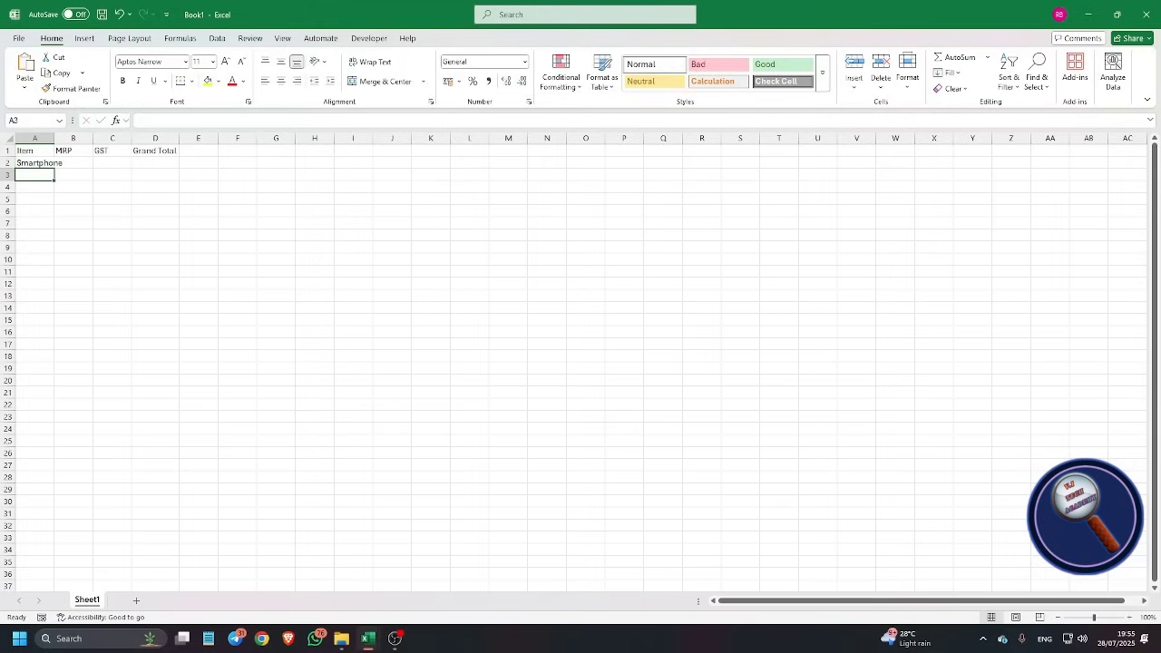
pyautogui.press('Up')
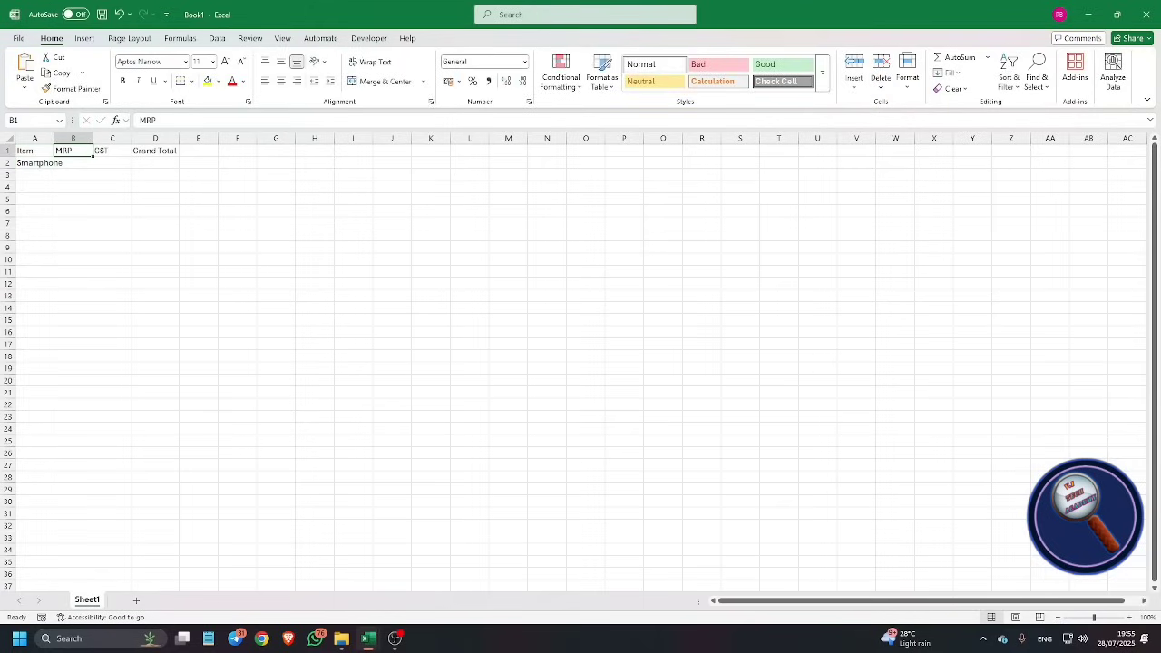
pyautogui.press('Down')
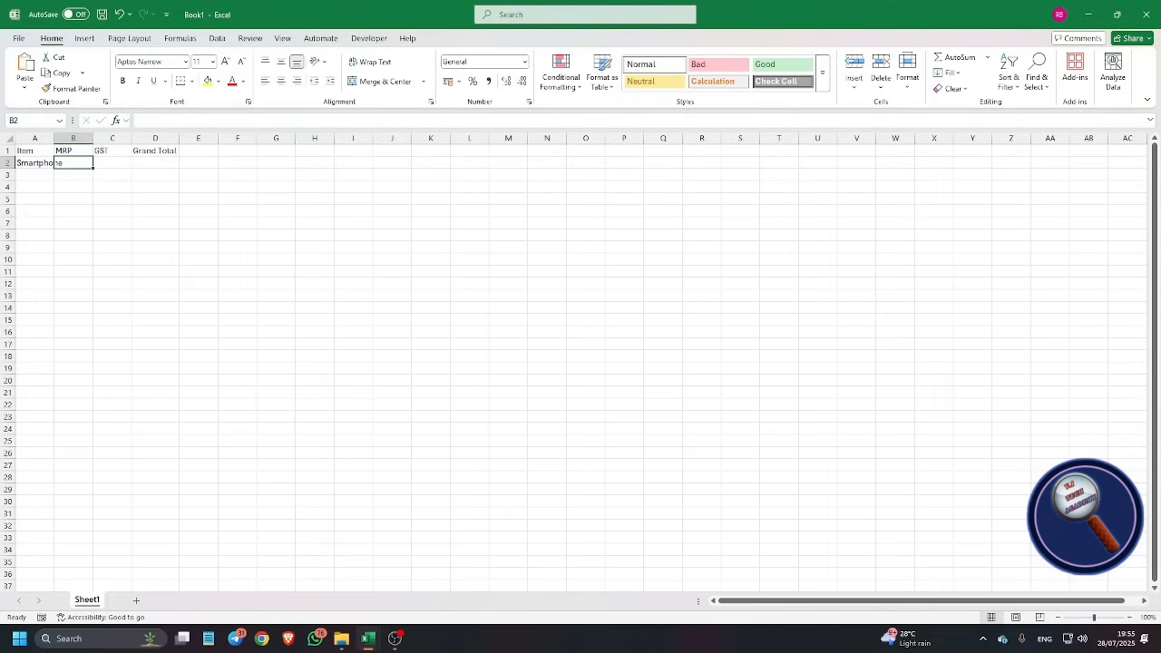
pyautogui.write('10000')
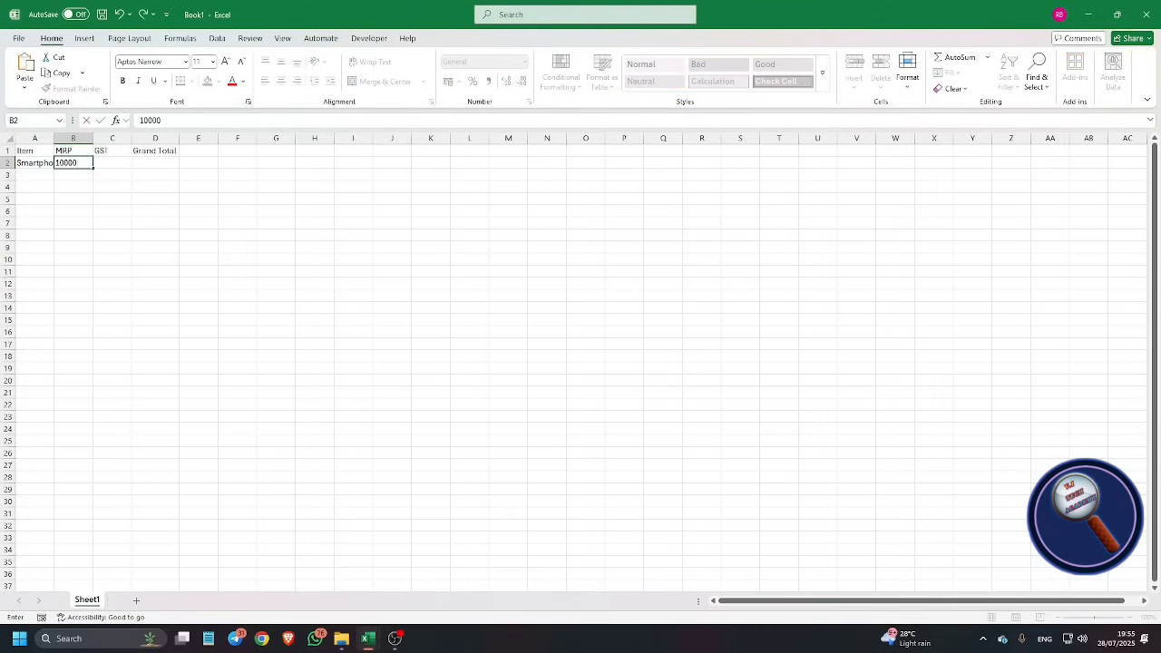
pyautogui.press('Return')
# Step: Commit the MRP entry, select cell C2 under the GST header, and start a new defined name in the Name Manager
pyautogui.press('Up')
pyautogui.press('Right')
pyautogui.press('Up')
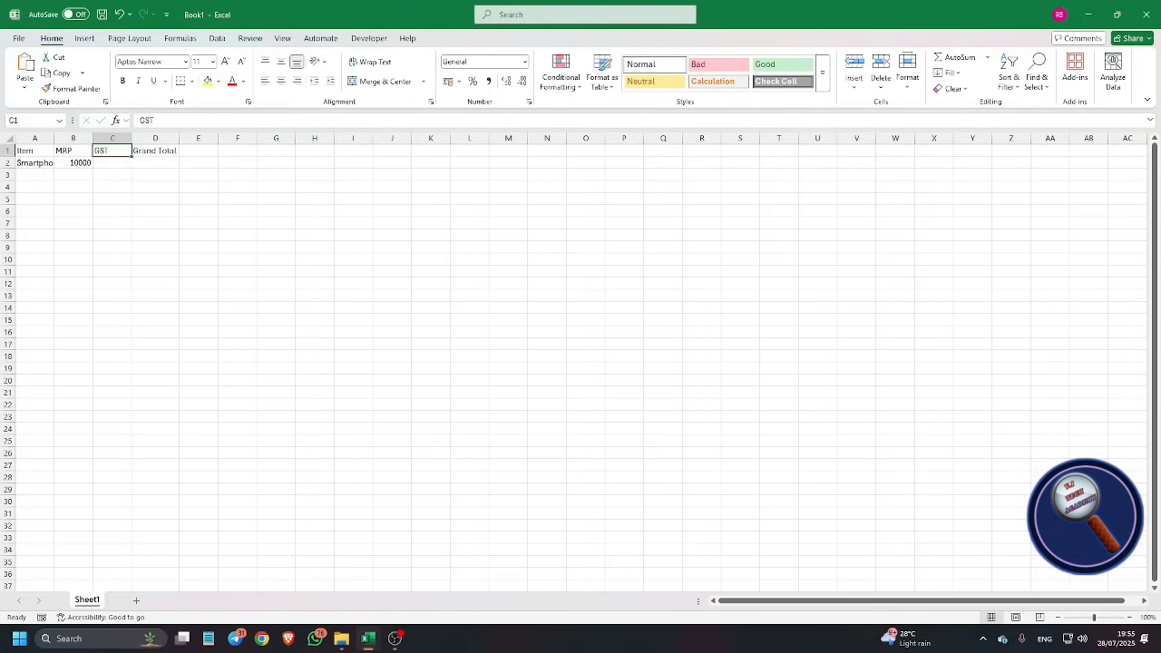
pyautogui.press('Down')
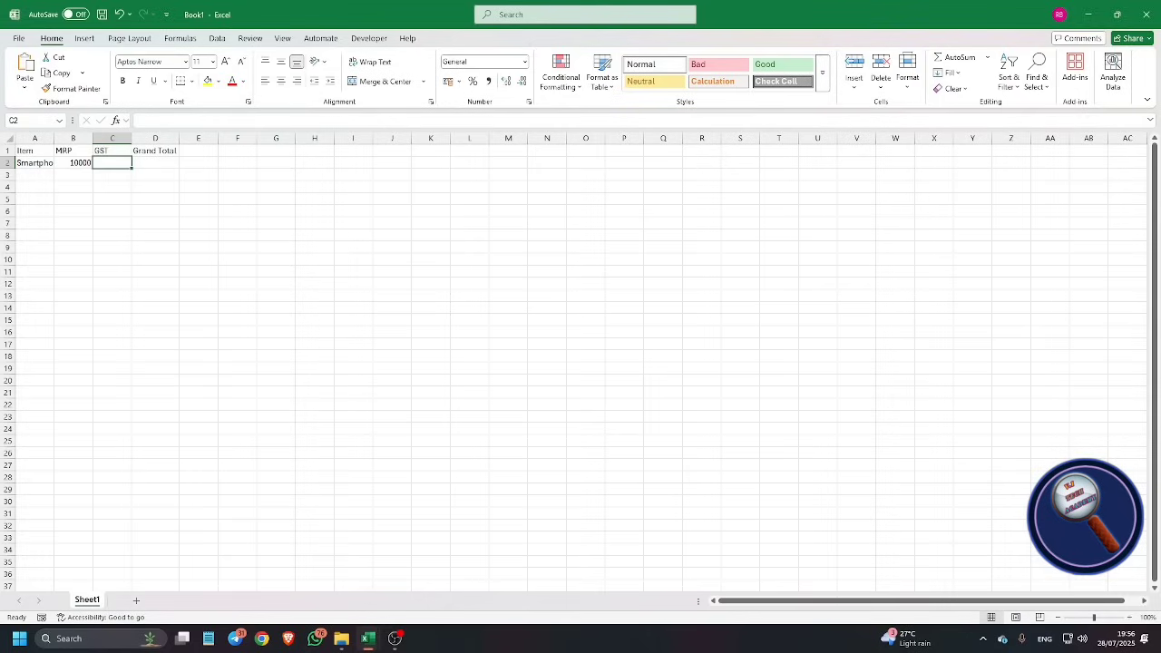
pyautogui.hotkey('alt', 'm')
pyautogui.press('n')
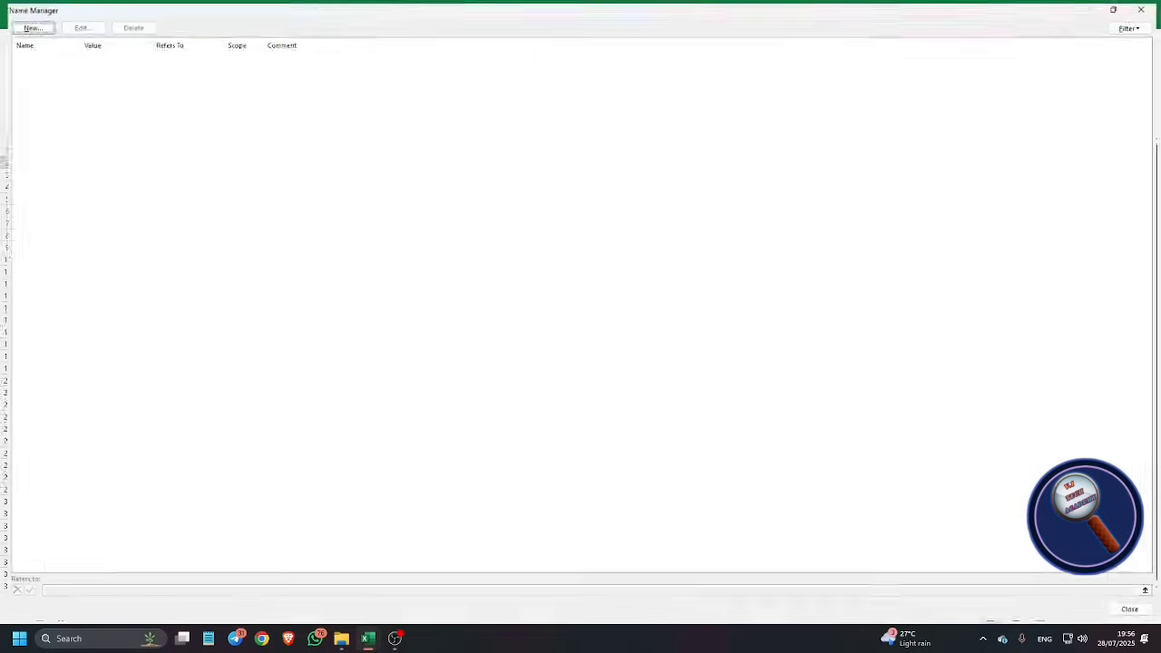
pyautogui.press('Tab')
pyautogui.press('Tab')
pyautogui.press('Tab')
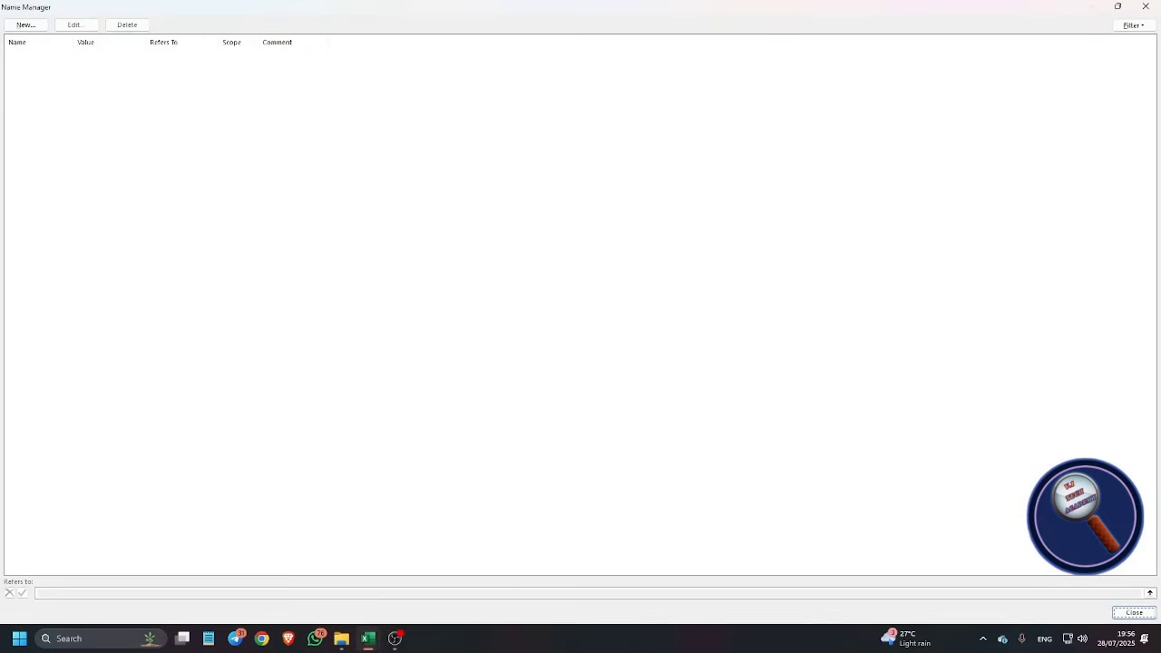
pyautogui.press('Tab')
pyautogui.press('Return')
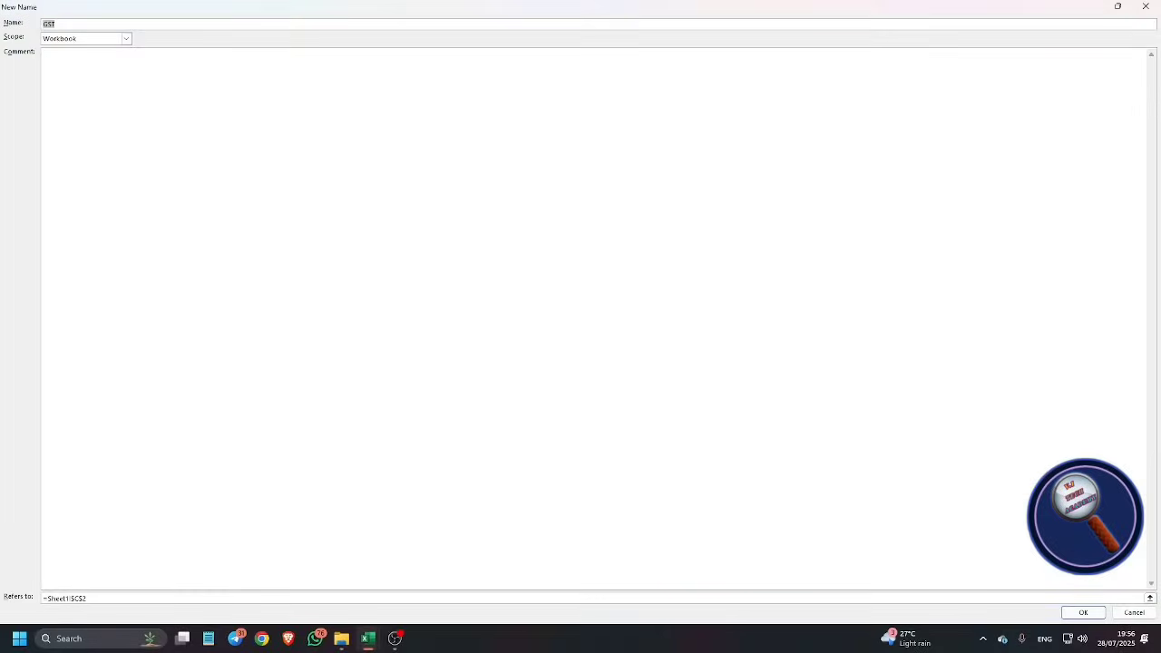
# Step: Define the workbook-scoped name gst with the constant value 18 and return to the worksheet
pyautogui.write('gst')
pyautogui.press('Tab')
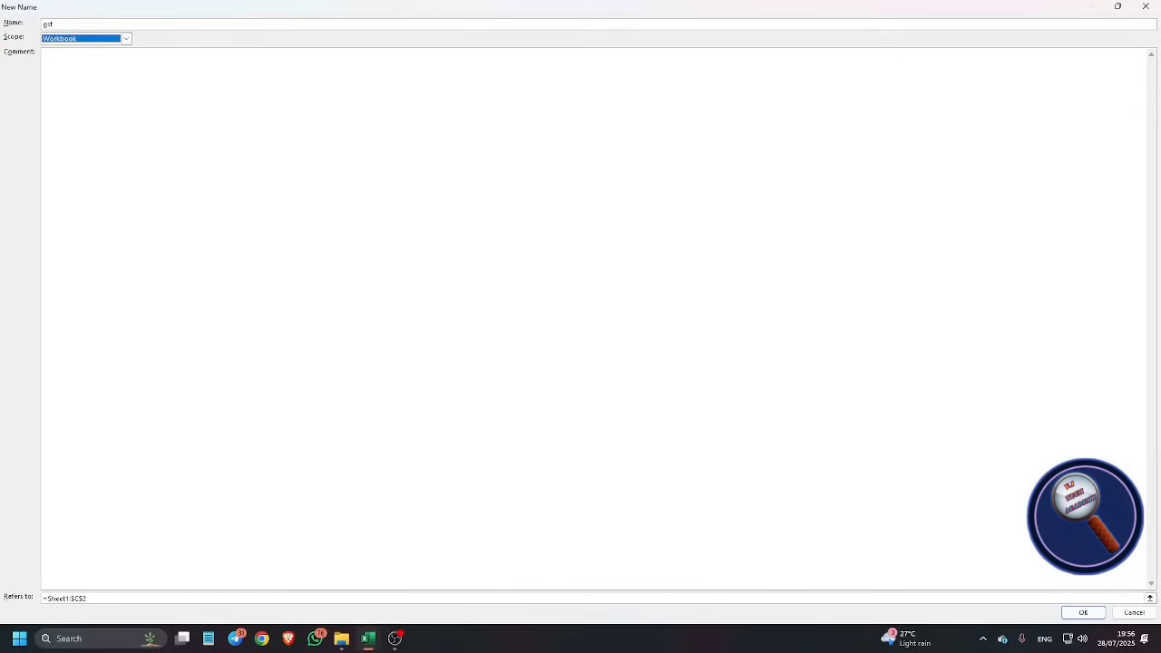
pyautogui.press('Tab')
pyautogui.press('Tab')
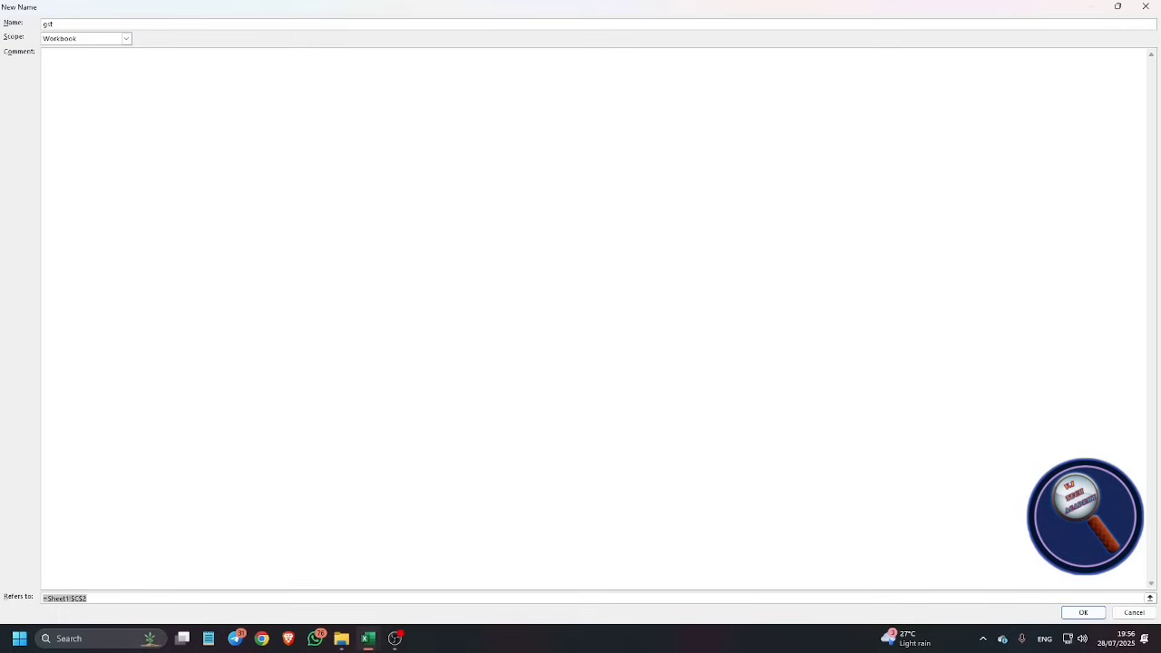
pyautogui.write('18')
pyautogui.press('Return')
pyautogui.press('Escape')
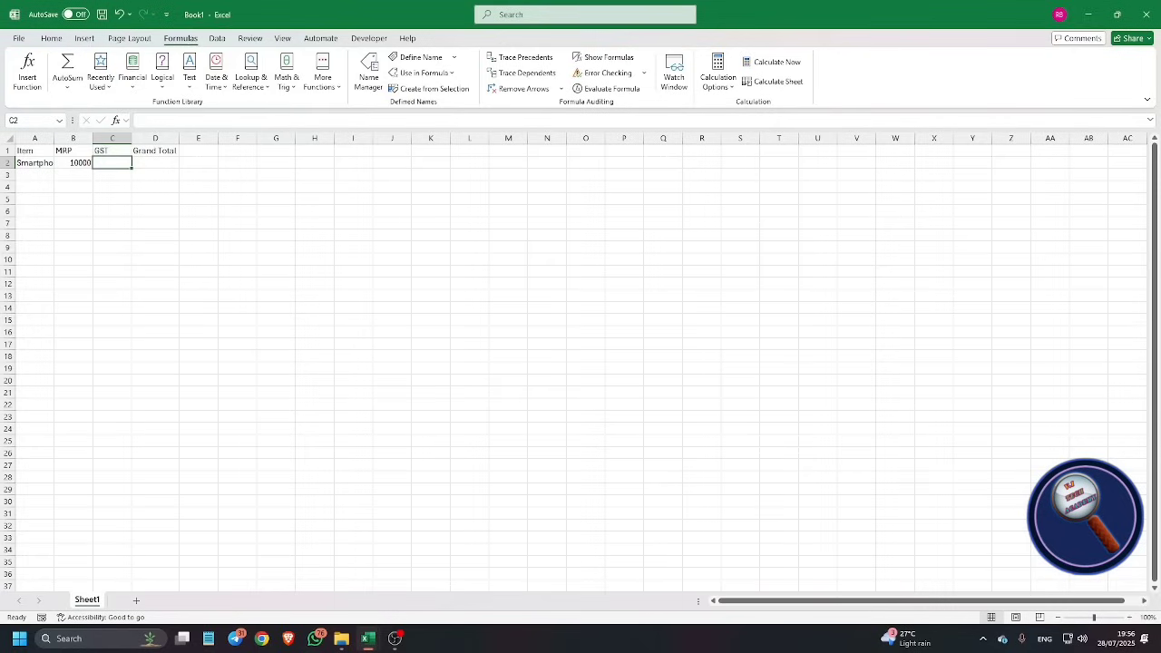
# Step: Enter the formula =B2*gst/100 in cell C2 to calculate the smartphone's GST, keeping the cell selected
pyautogui.press('F2')
pyautogui.write('=')
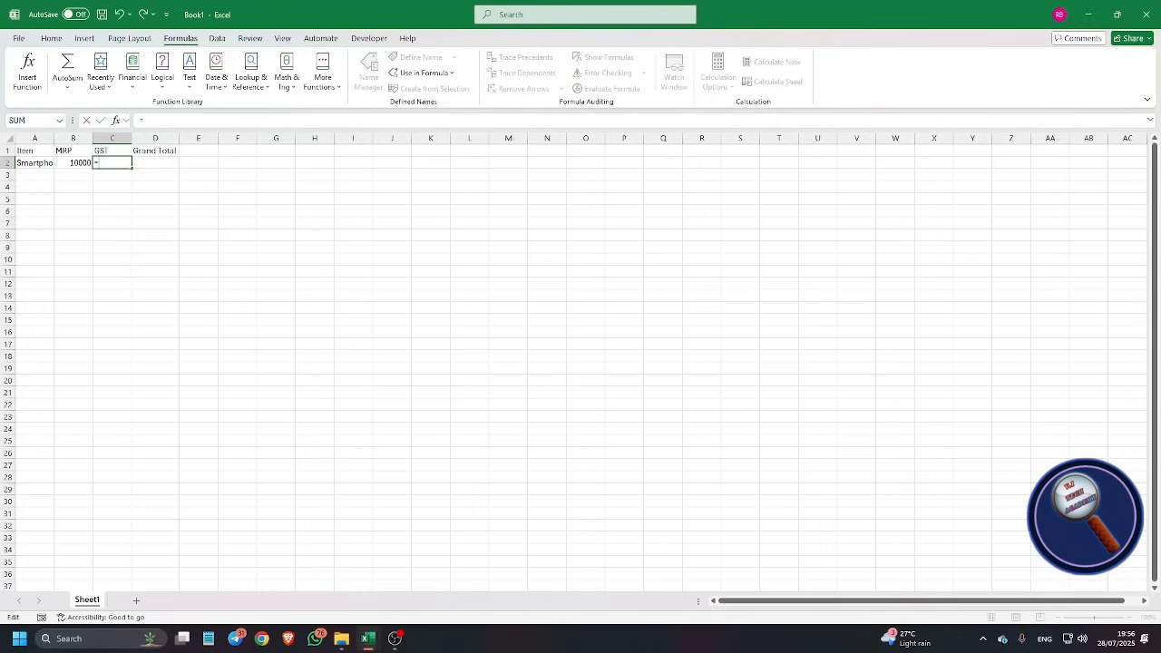
pyautogui.write('b2')
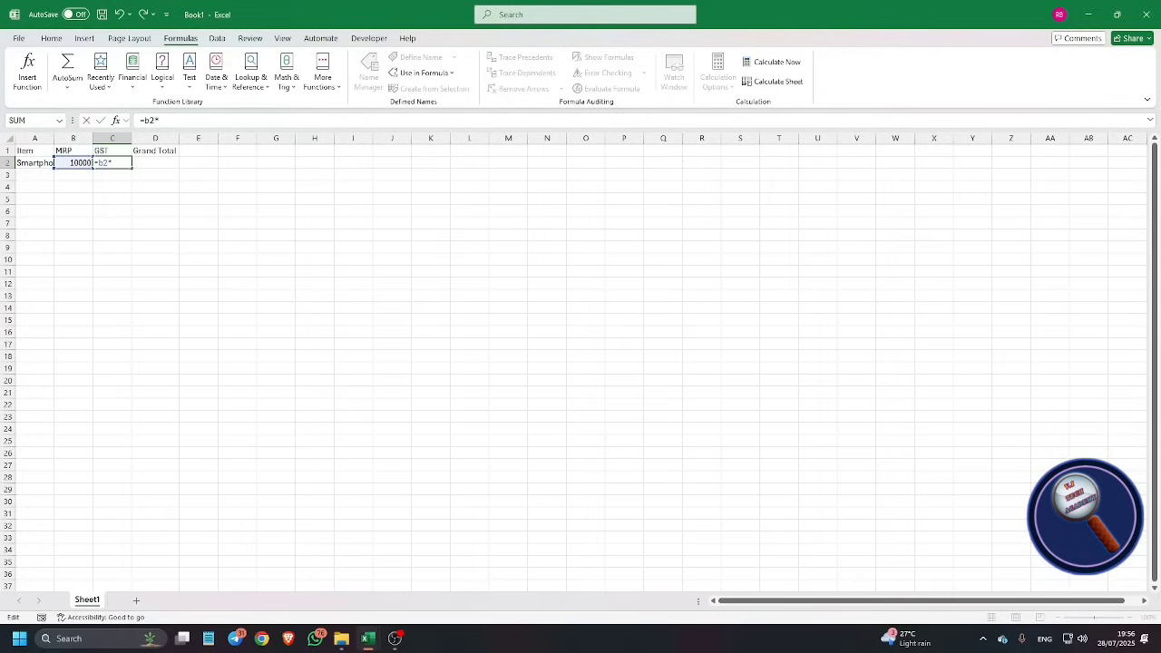
pyautogui.write('*gst/100')
pyautogui.hotkey('ctrl', 'Return')
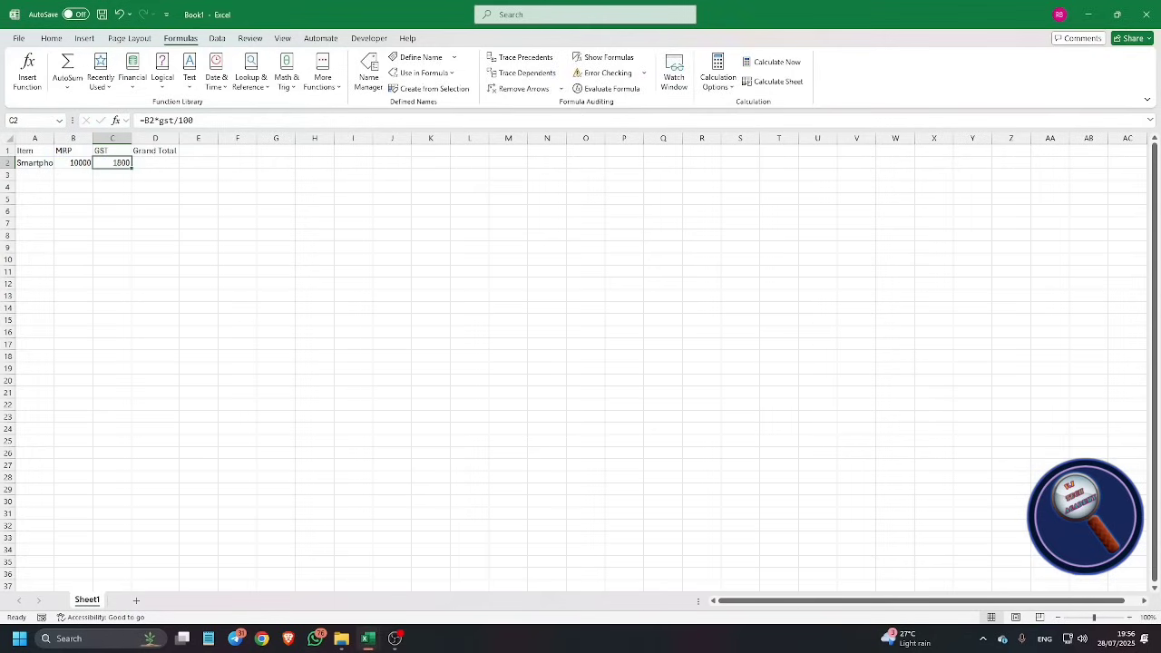
# Step: Select cell D2 under the Grand Total header
pyautogui.press('Right')
pyautogui.press('Up')
pyautogui.press('Down')
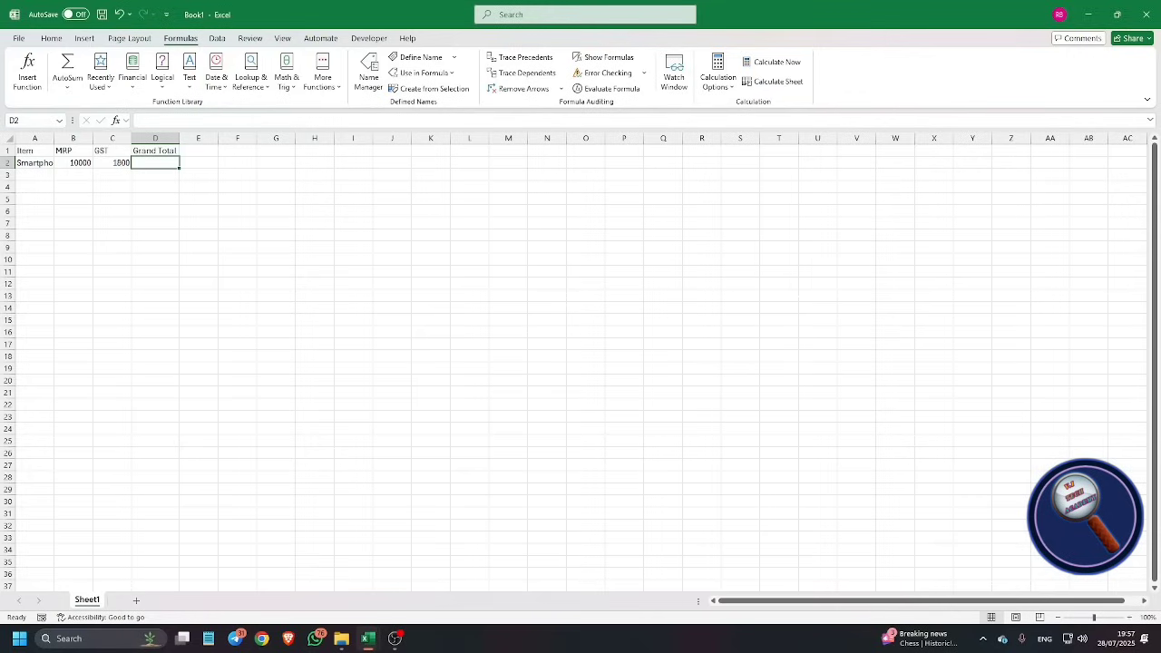